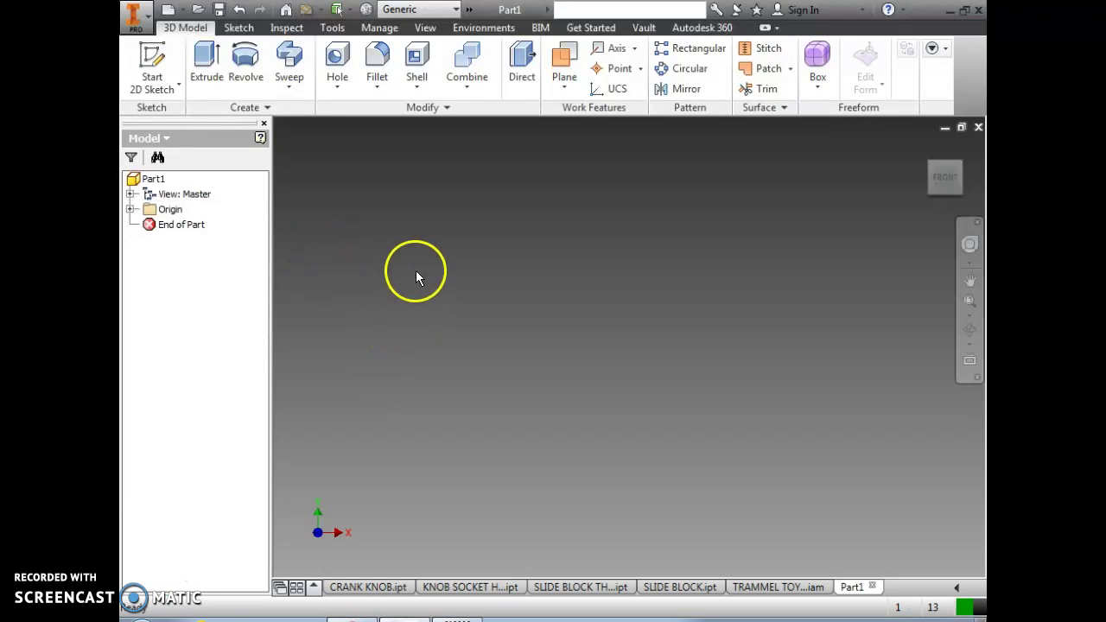
Start a new 2D sketch on the XY plane
{"action": "left_click", "coordinate": [161, 86]}
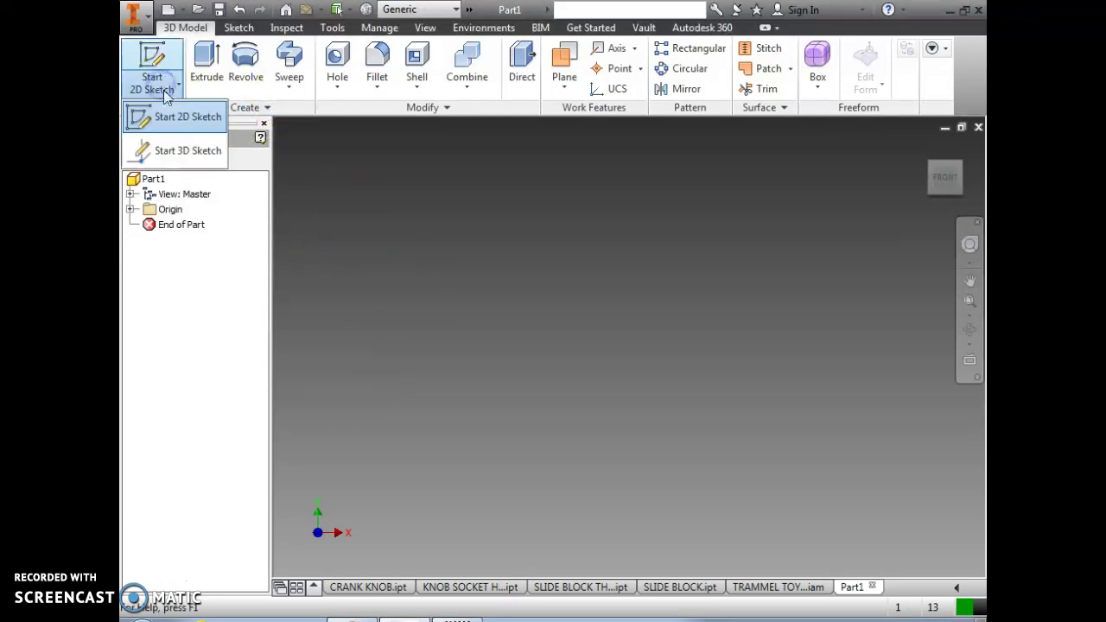
{"action": "left_click", "coordinate": [178, 115]}
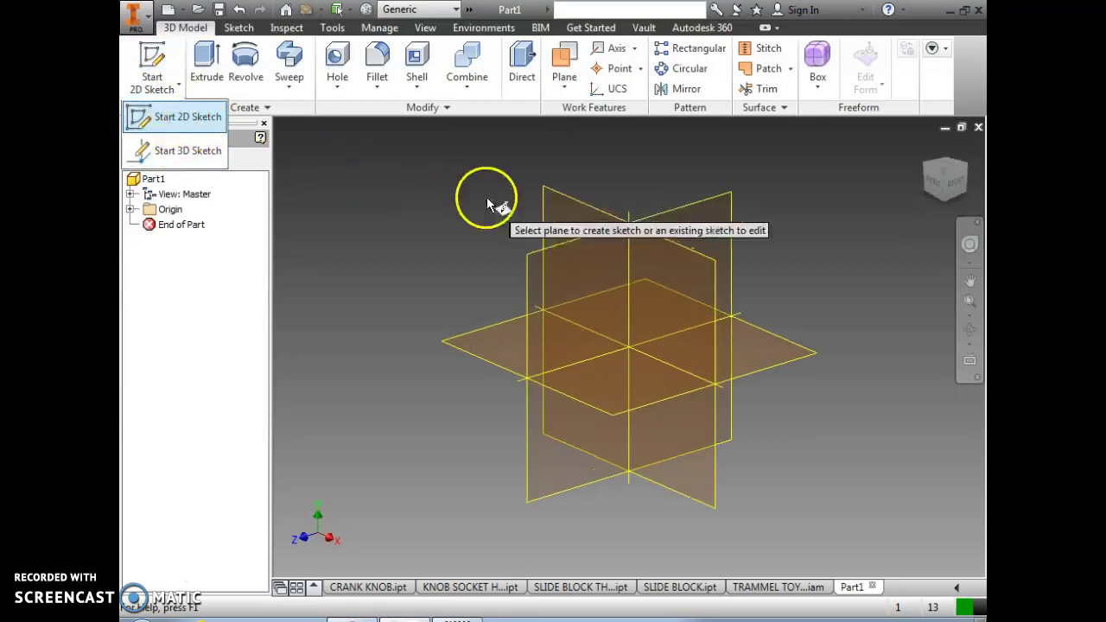
{"action": "left_click", "coordinate": [554, 223]}
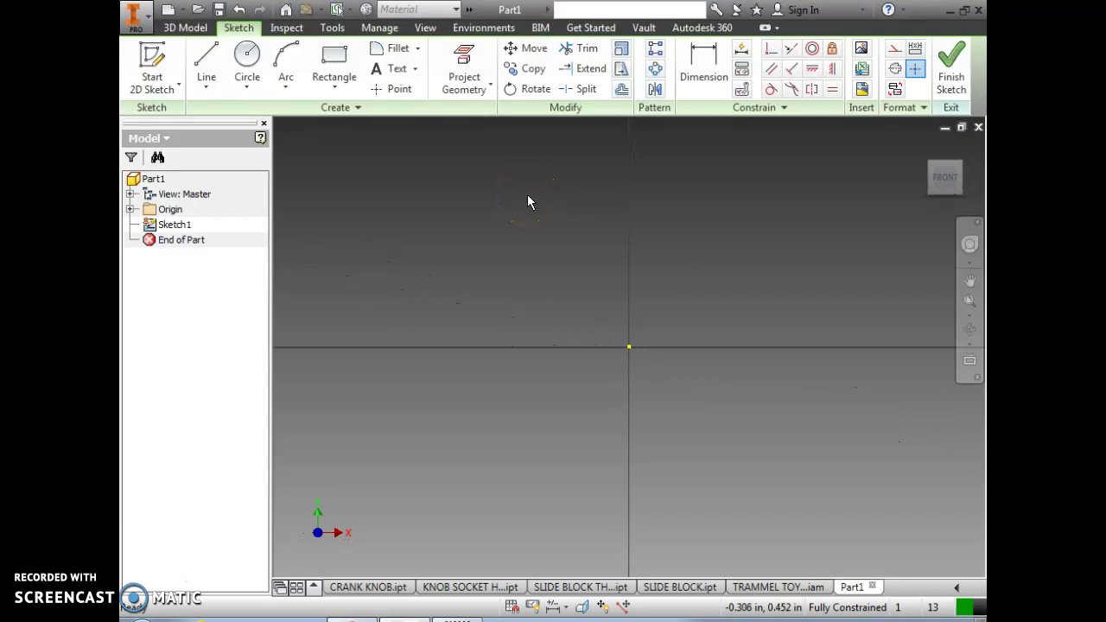
Draw a .841 in vertical line from the origin, then a .324/2 (.162 in) horizontal line on top
{"action": "left_click", "coordinate": [206, 67]}
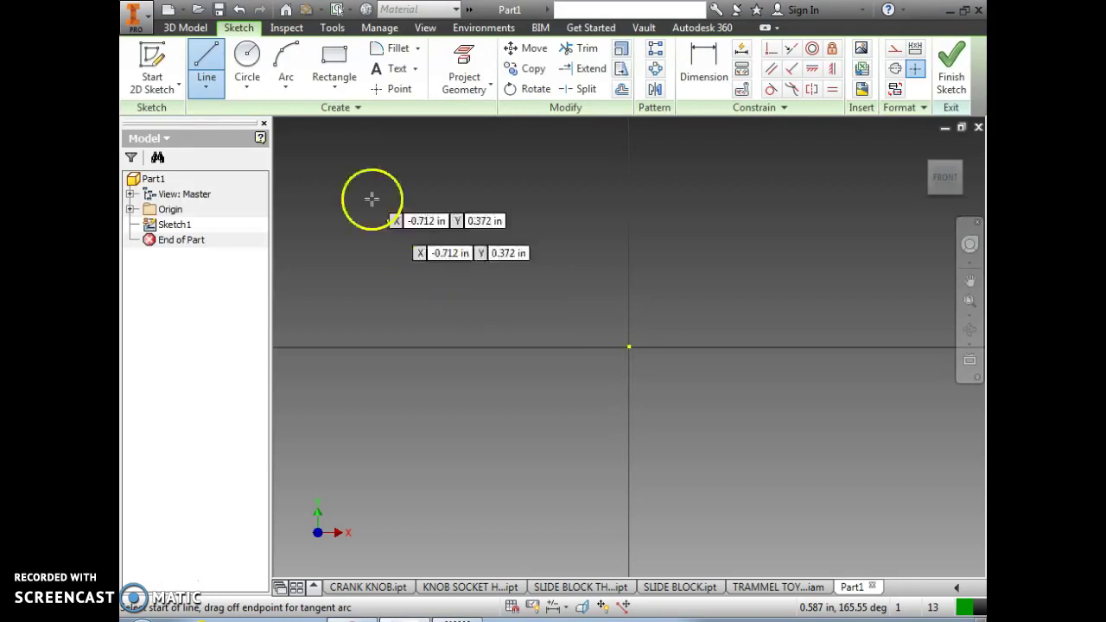
{"action": "left_click", "coordinate": [625, 347]}
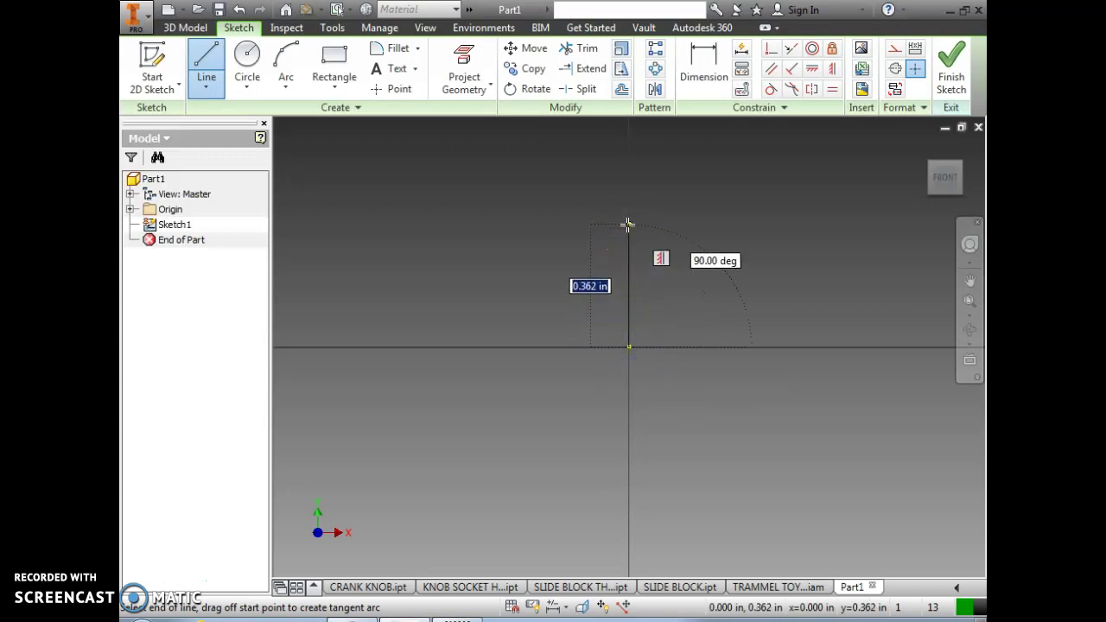
{"action": "type", "text": ".841"}
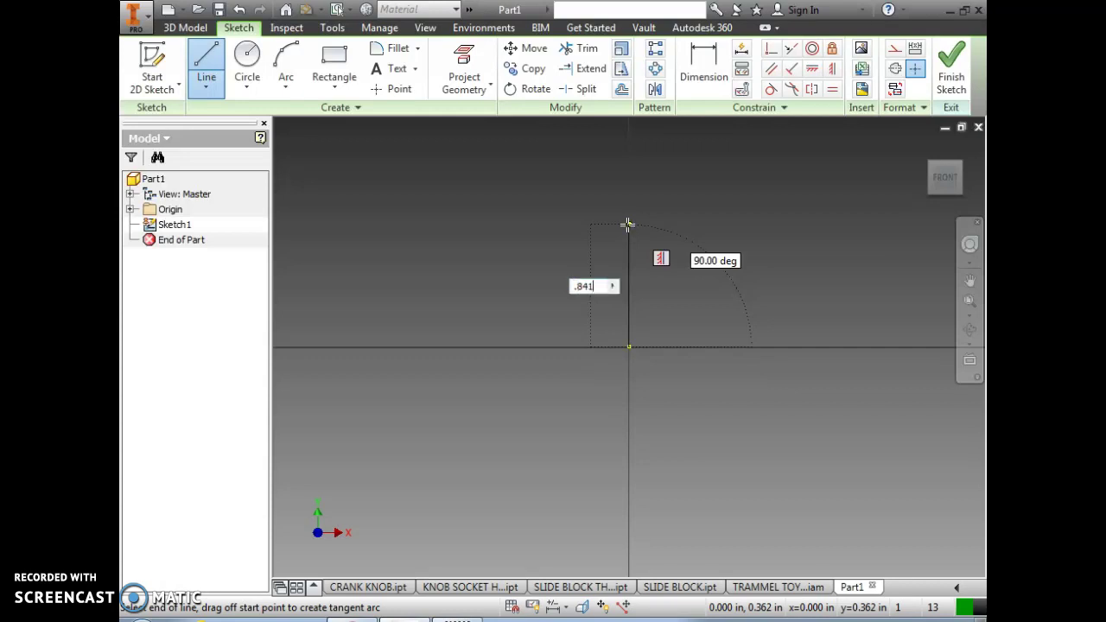
{"action": "key", "text": "Return"}
{"action": "left_click", "coordinate": [946, 179]}
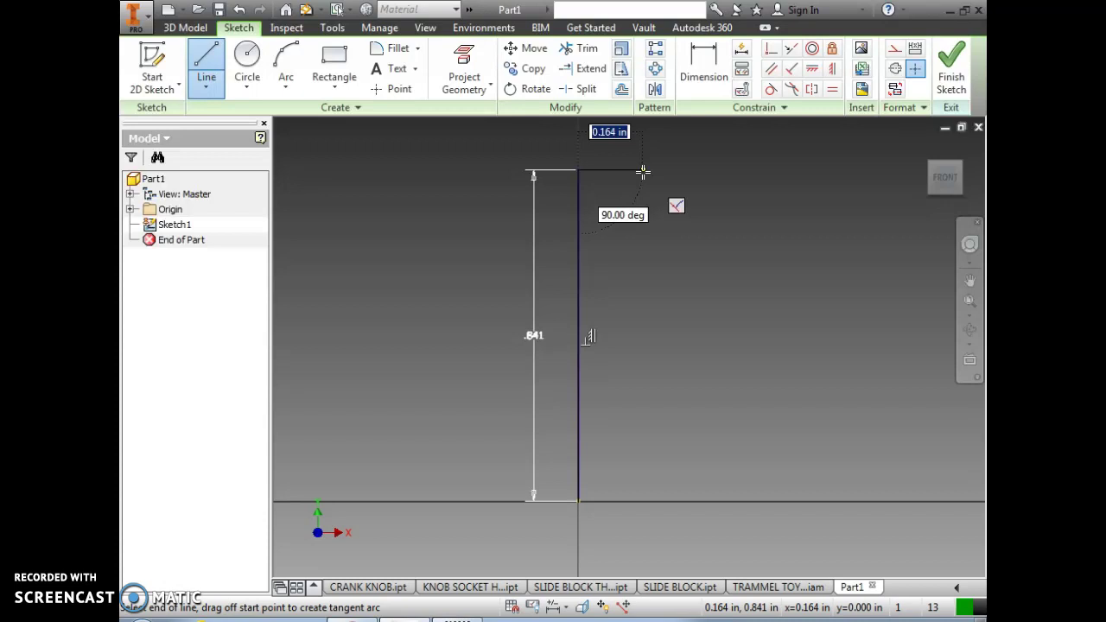
{"action": "type", "text": "."}
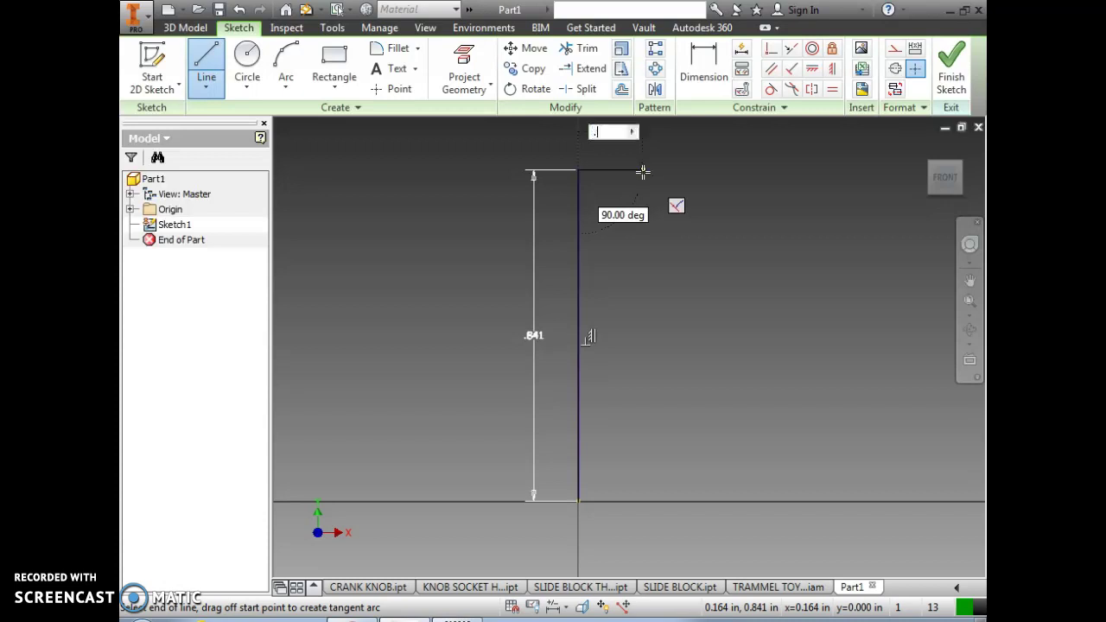
{"action": "type", "text": "324/2"}
{"action": "key", "text": "Return"}
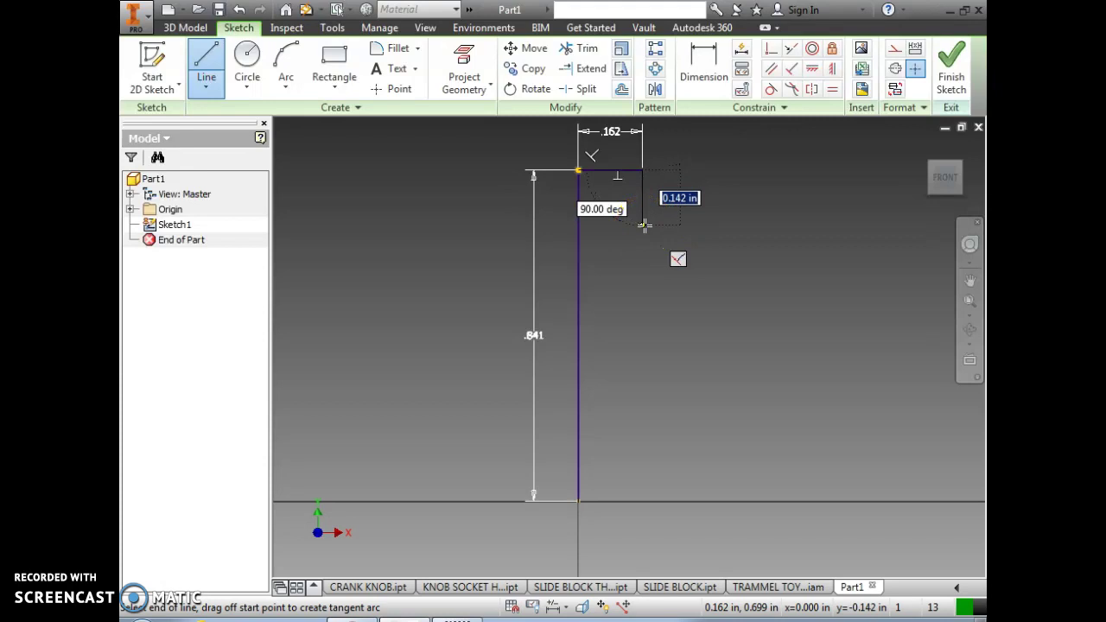
Continue the outline with a .216 in drop, a leftward step, a shank edge to the baseline, and a closing bottom line
{"action": "type", "text": ".216"}
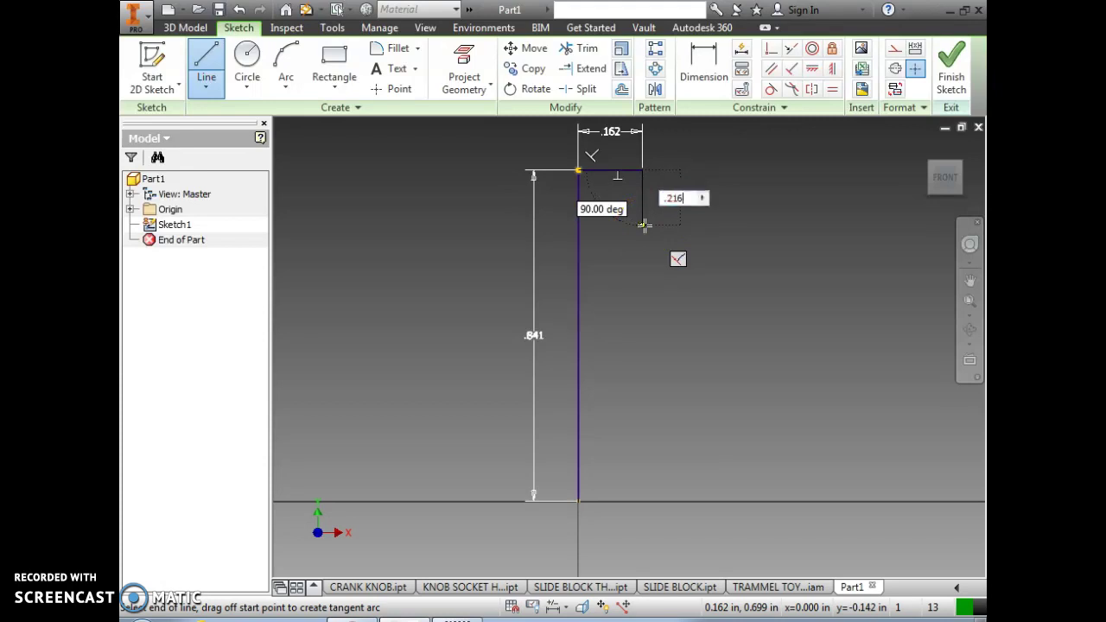
{"action": "key", "text": "Return"}
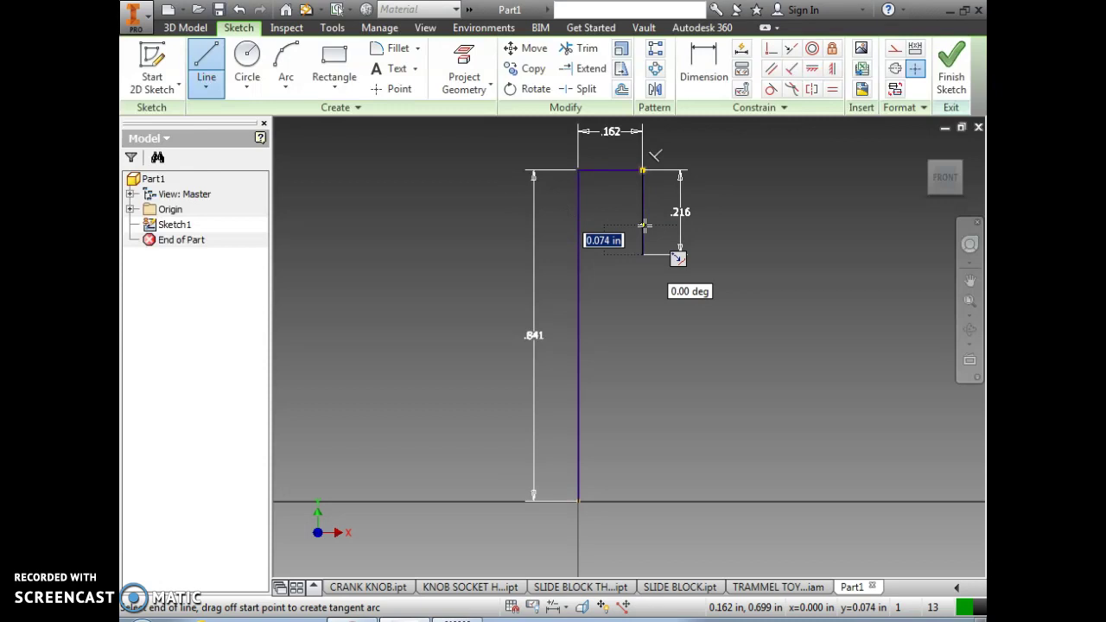
{"action": "left_click", "coordinate": [644, 252]}
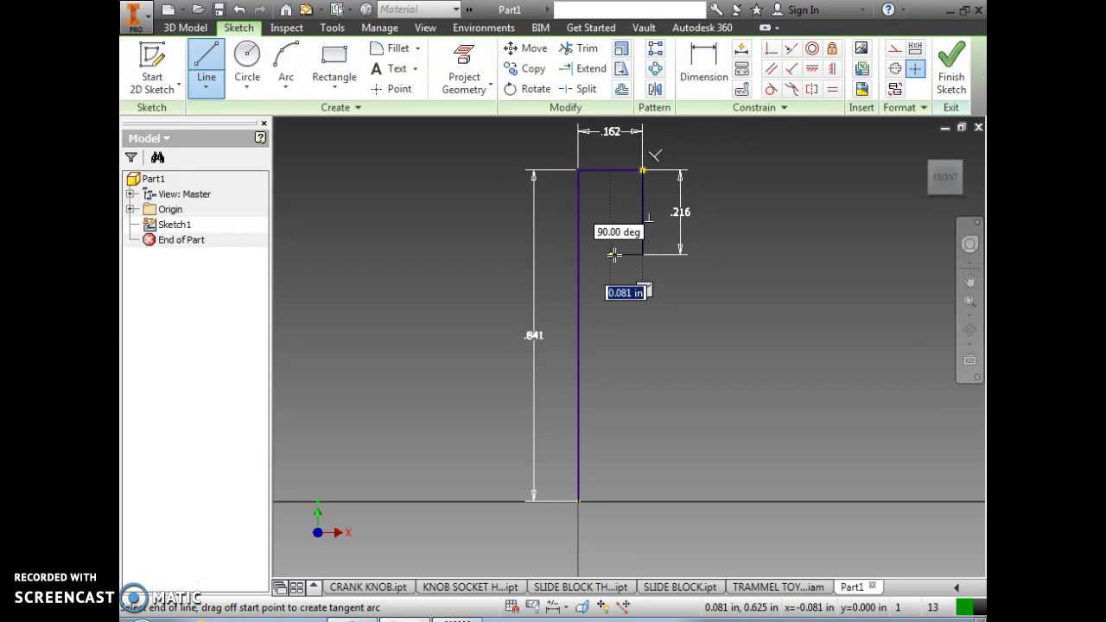
{"action": "left_click", "coordinate": [614, 255]}
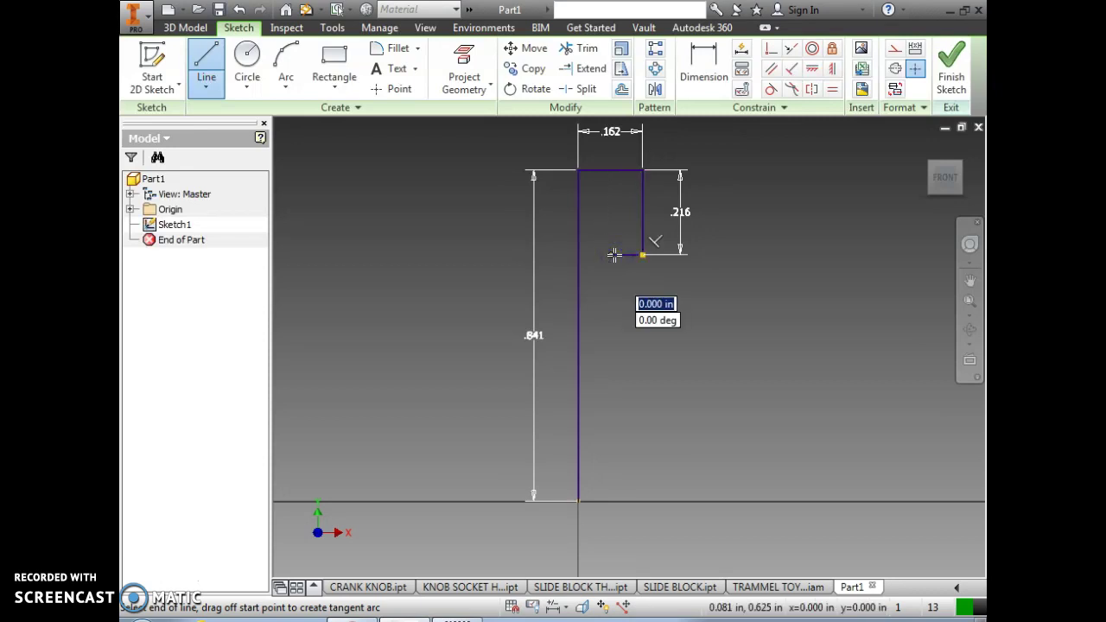
{"action": "left_click_drag", "start_coordinate": [614, 255], "coordinate": [610, 502]}
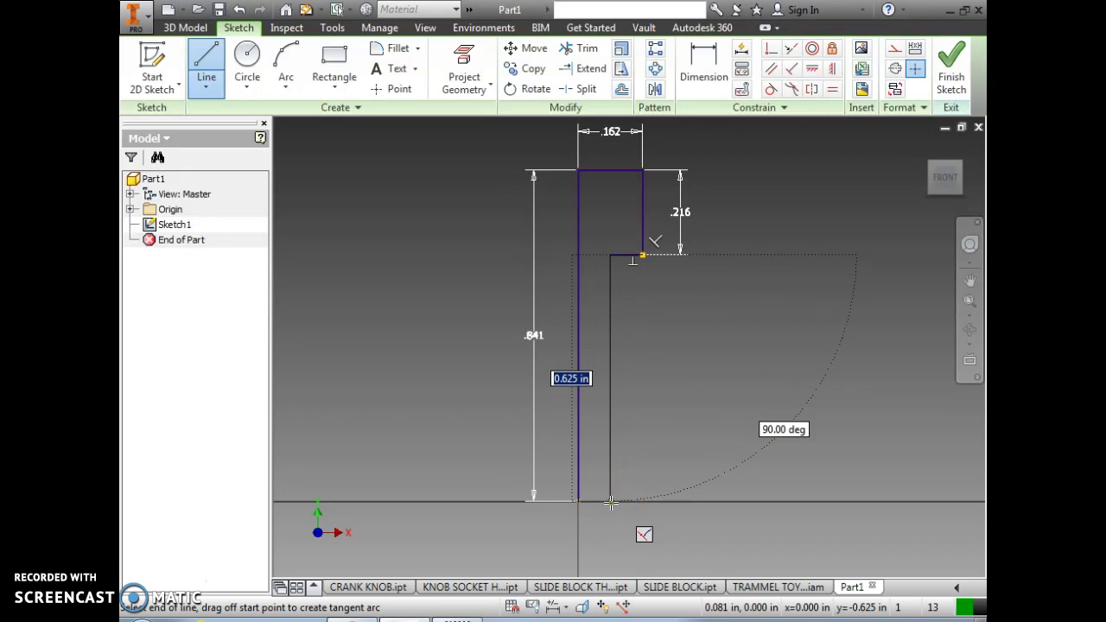
{"action": "left_click", "coordinate": [611, 502]}
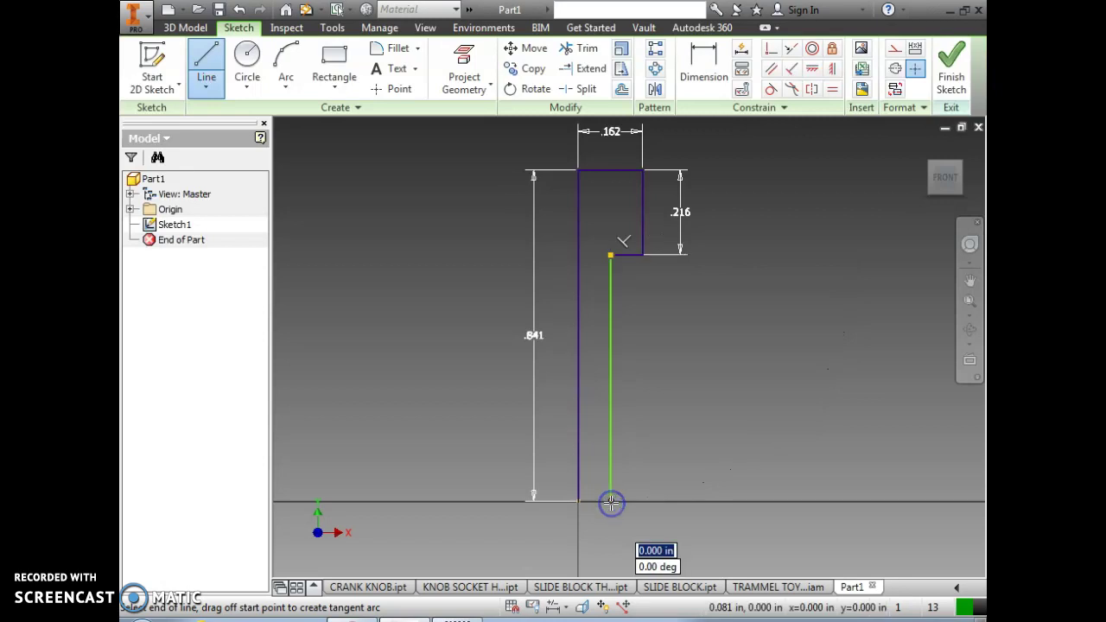
{"action": "left_click_drag", "start_coordinate": [610, 502], "coordinate": [578, 502]}
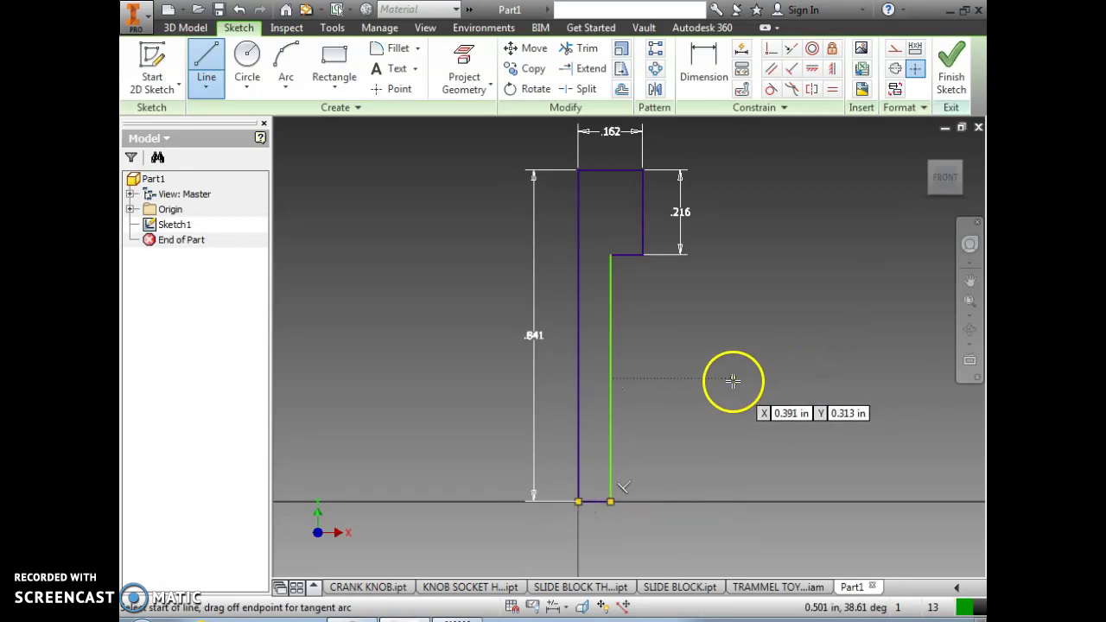
Dimension the shank's bottom edge to .108 in and finish the sketch
{"action": "left_click", "coordinate": [702, 73]}
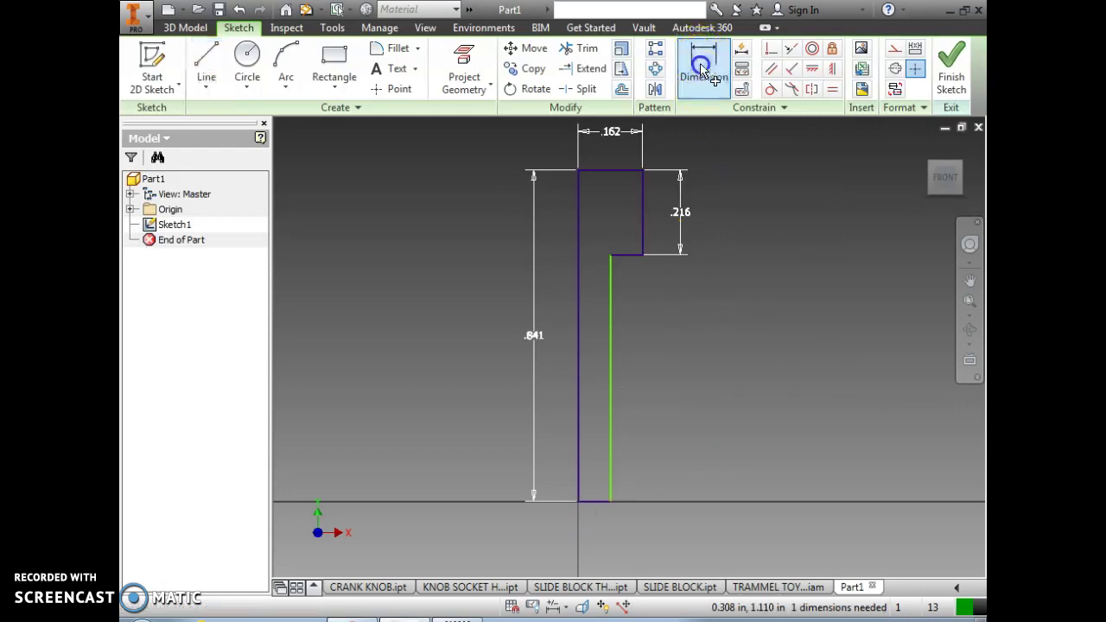
{"action": "left_click", "coordinate": [590, 502]}
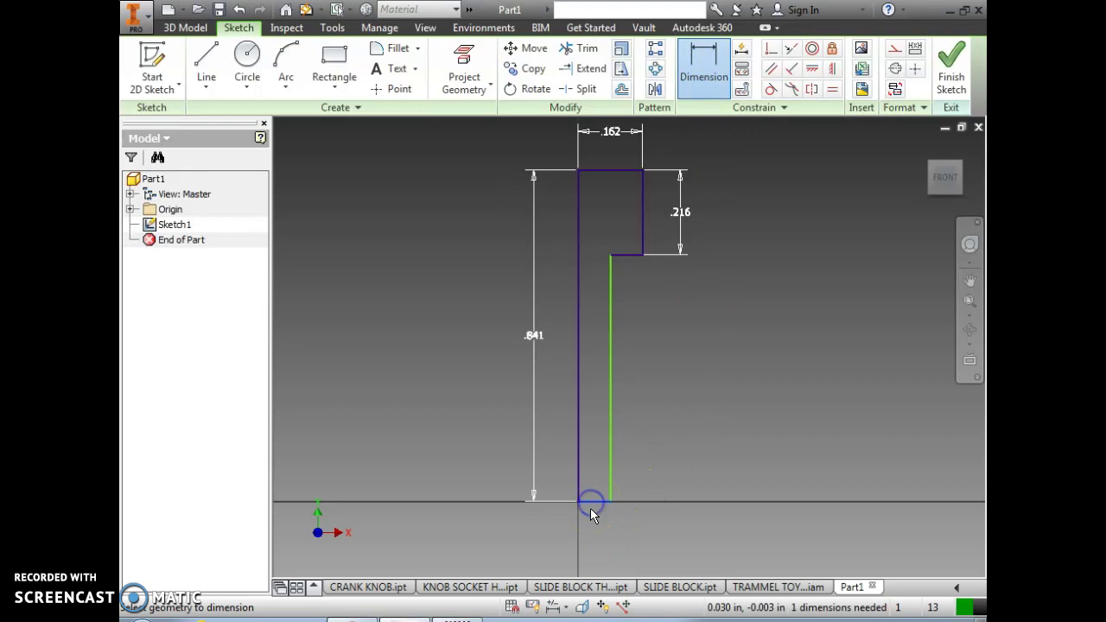
{"action": "left_click", "coordinate": [590, 527]}
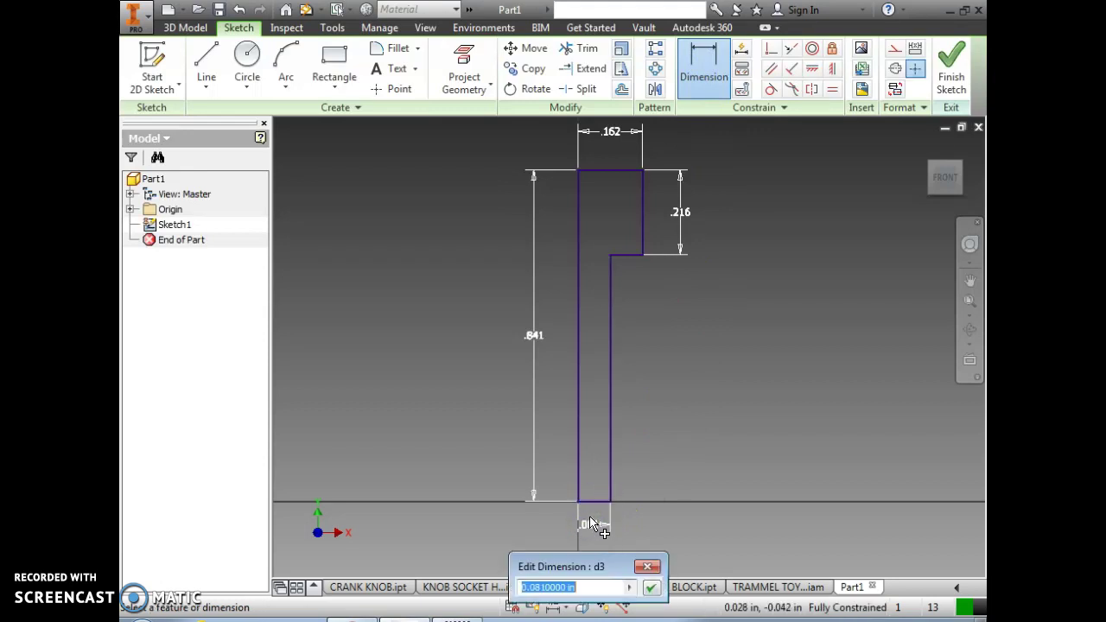
{"action": "type", "text": ".10"}
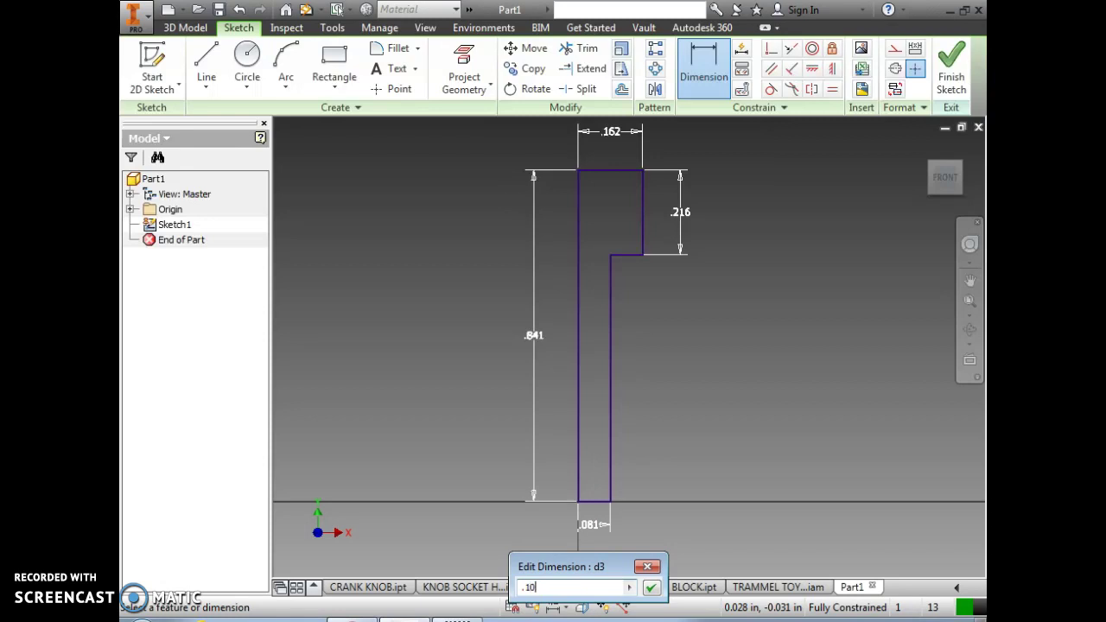
{"action": "type", "text": "8"}
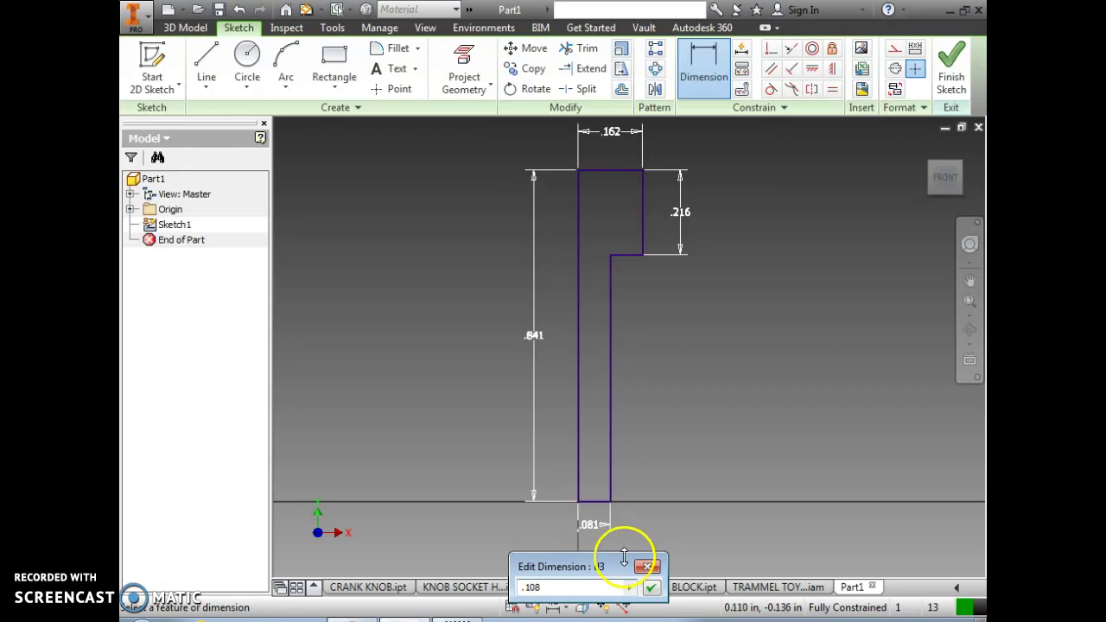
{"action": "left_click", "coordinate": [651, 588]}
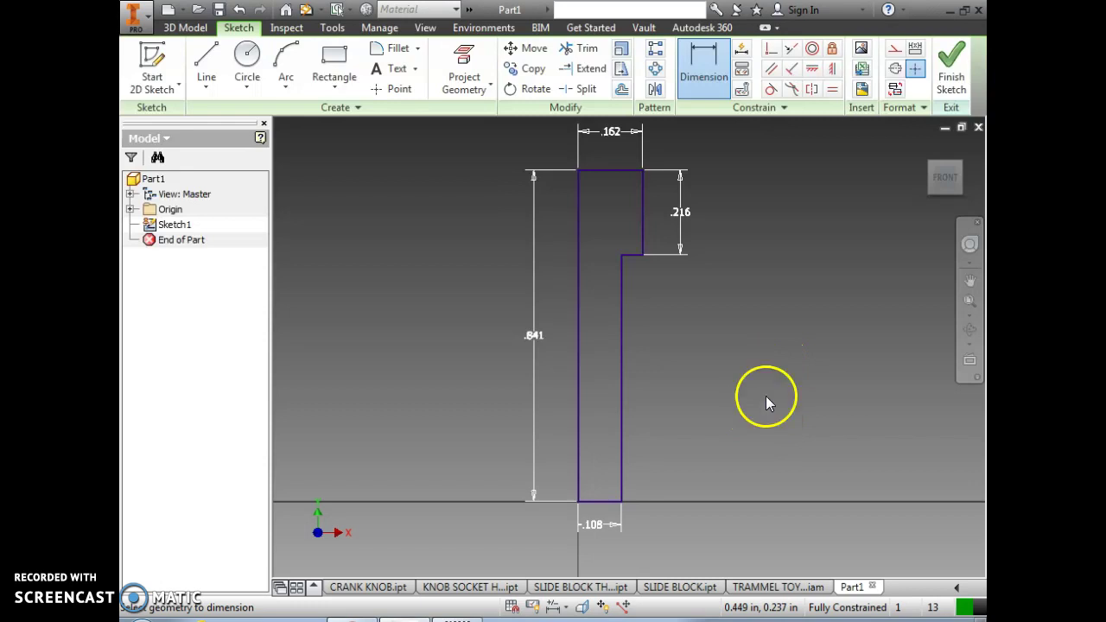
{"action": "left_click", "coordinate": [952, 65]}
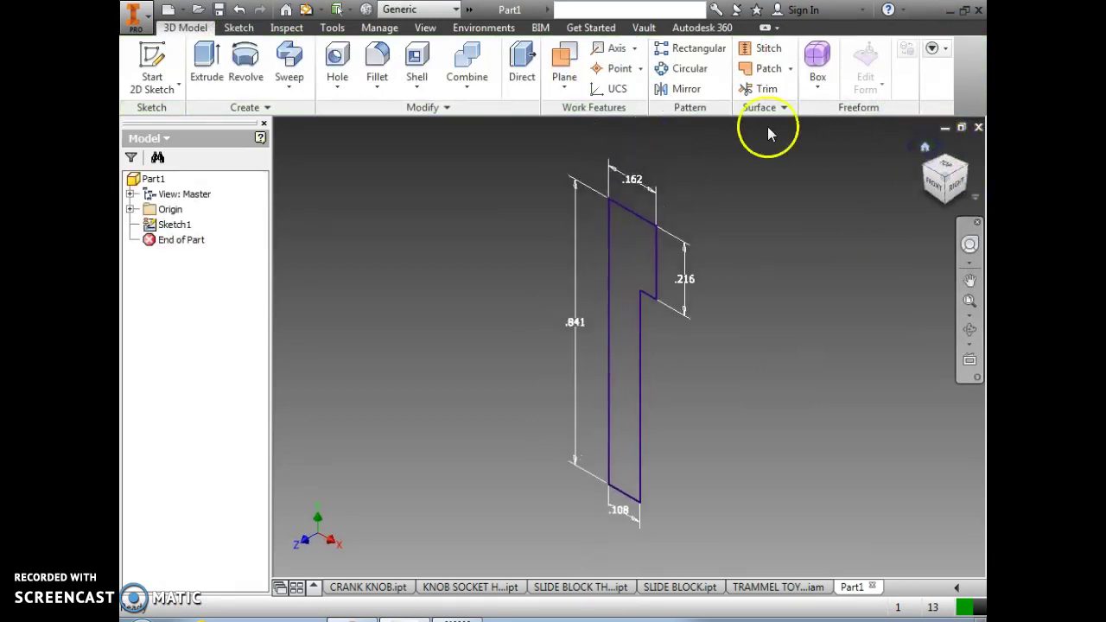
Revolve the profile a full 360° about its left edge into a solid
{"action": "left_click", "coordinate": [245, 64]}
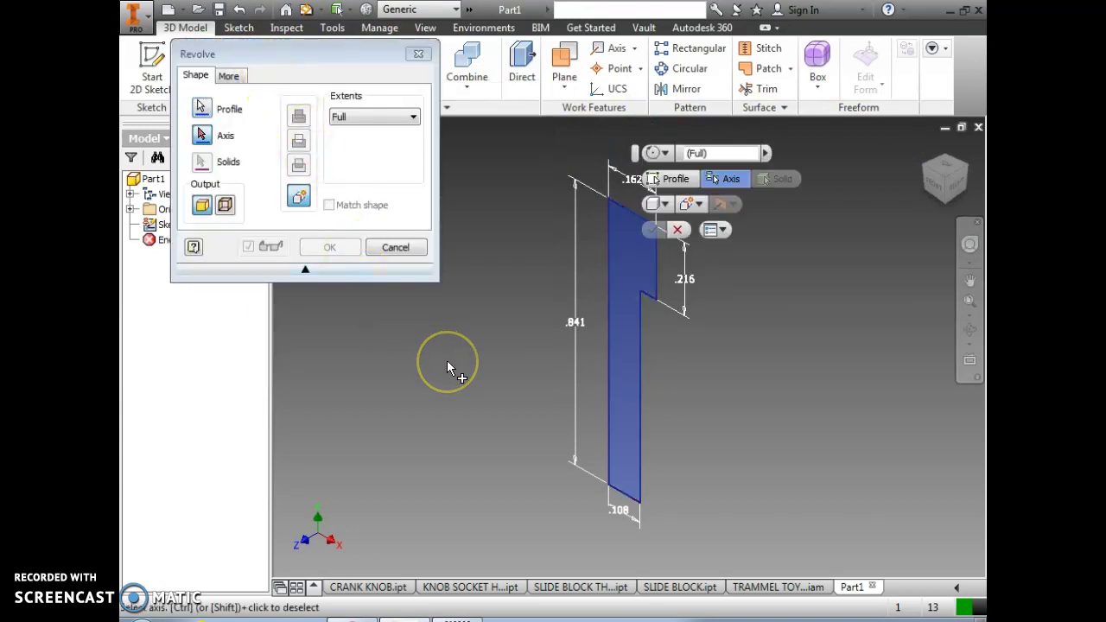
{"action": "left_click", "coordinate": [610, 297]}
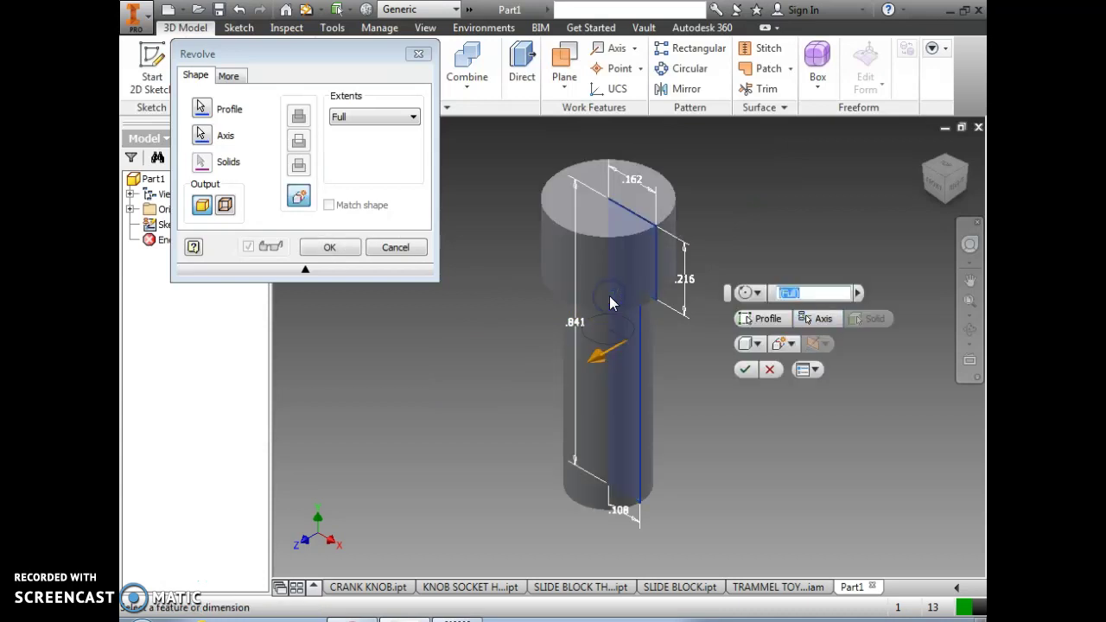
{"action": "left_click", "coordinate": [329, 249]}
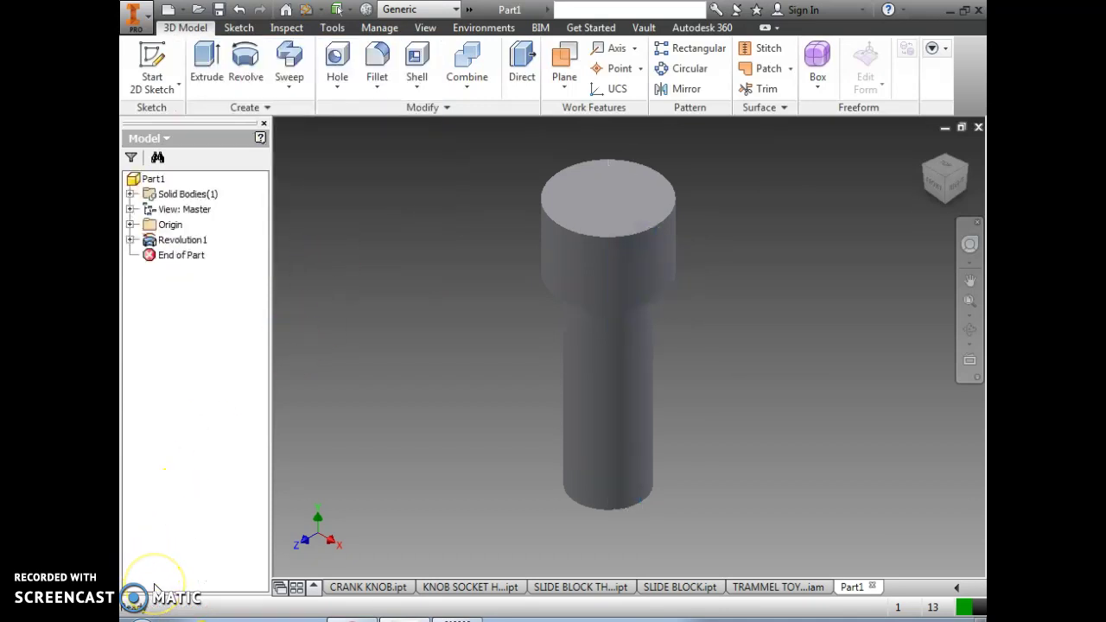
On the head's top face, draw a hexagon centred on the circle's centre
{"action": "key", "text": "s"}
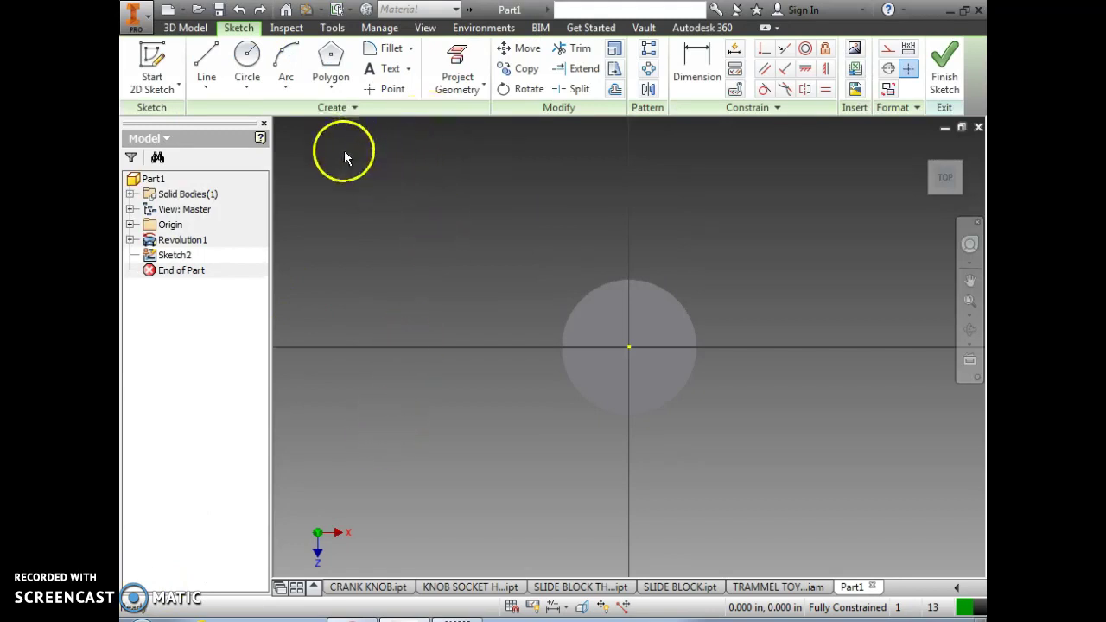
{"action": "left_click", "coordinate": [330, 59]}
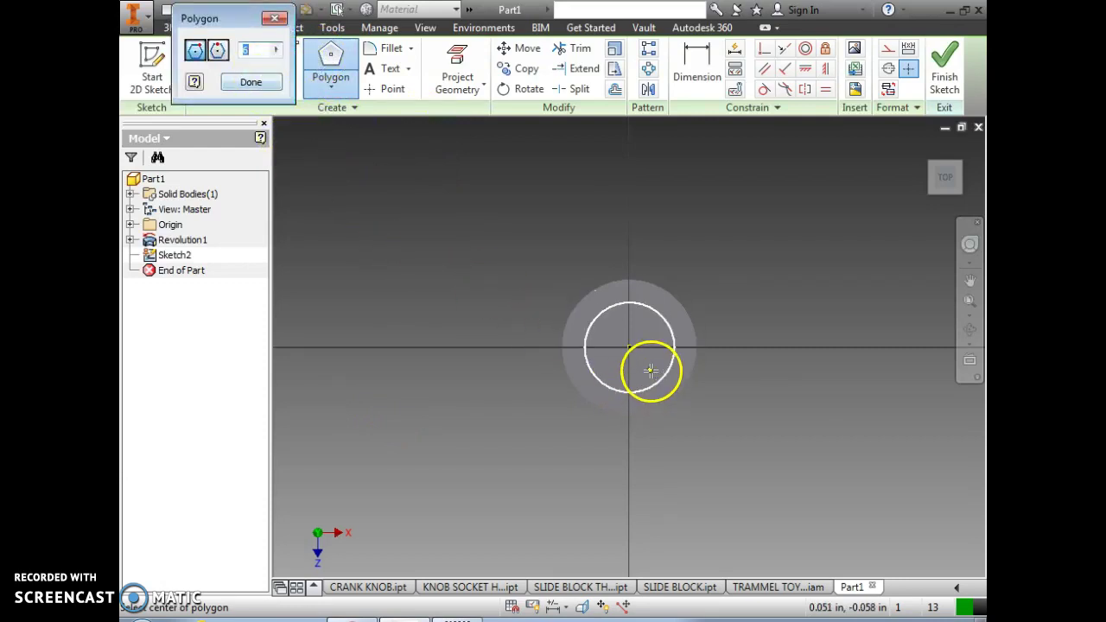
{"action": "left_click", "coordinate": [630, 347]}
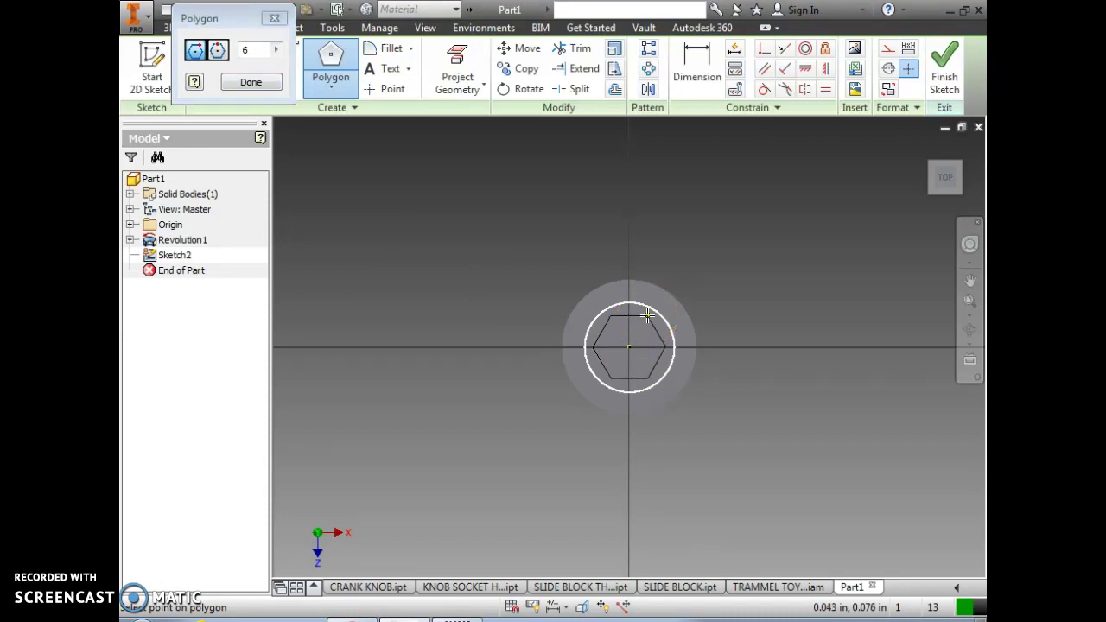
{"action": "left_click", "coordinate": [648, 315]}
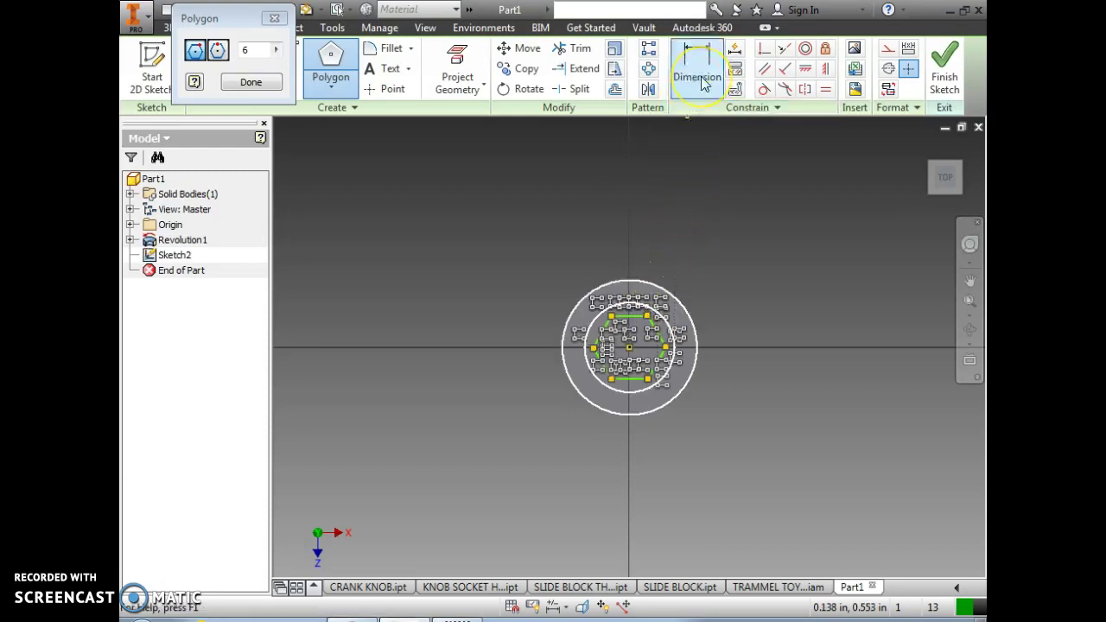
{"action": "left_click", "coordinate": [249, 84]}
Dimension the hexagon to .15625 in across flats and finish the sketch
{"action": "left_click", "coordinate": [697, 69]}
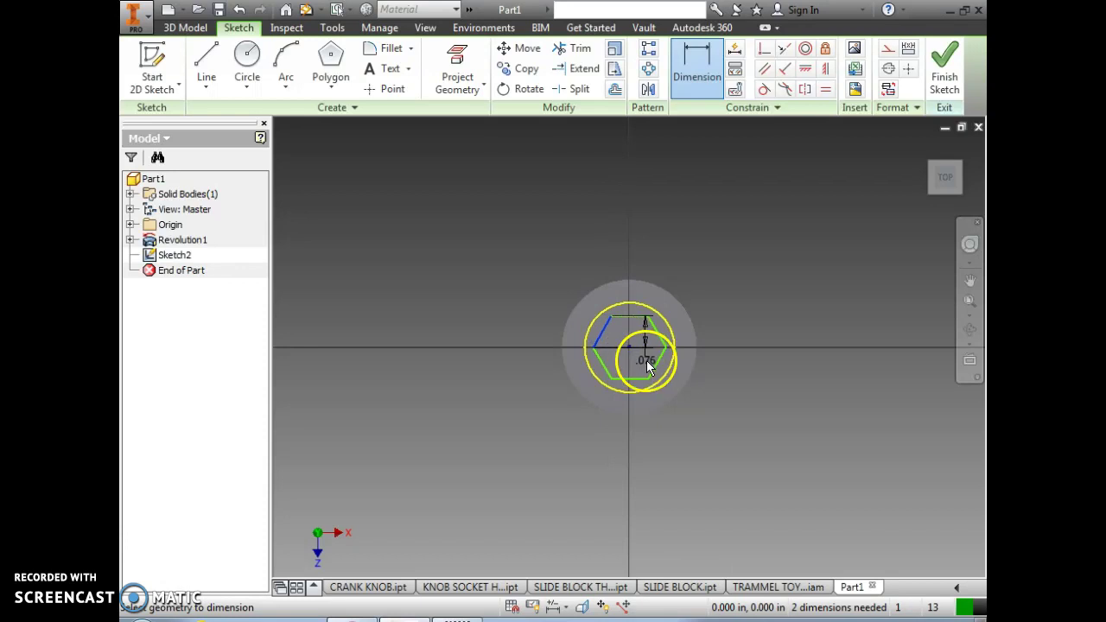
{"action": "left_click", "coordinate": [655, 364]}
{"action": "left_click", "coordinate": [669, 261]}
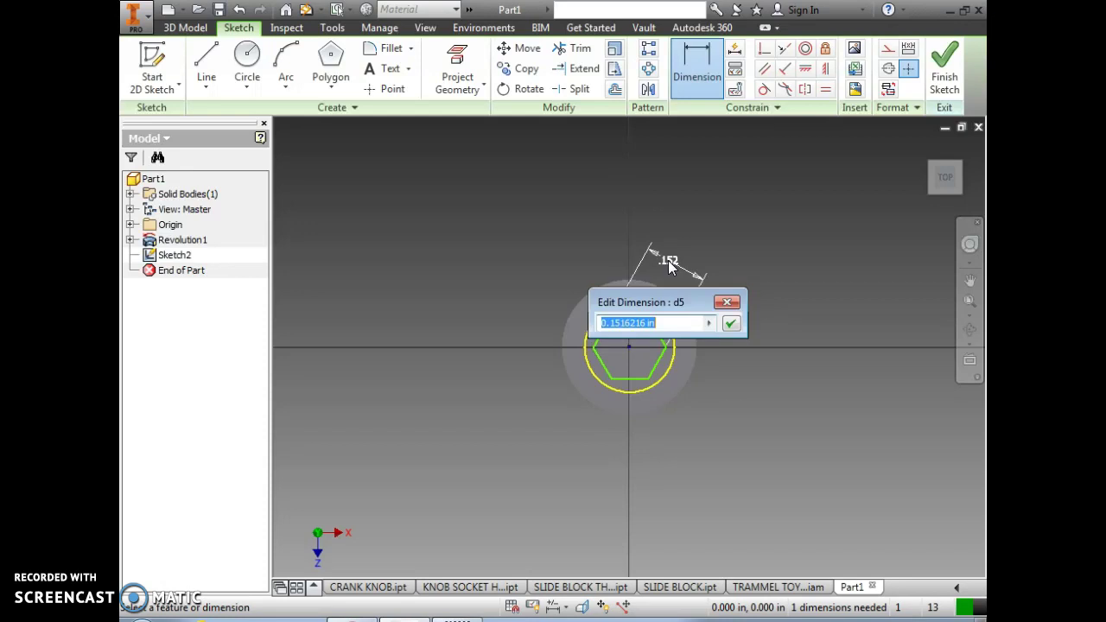
{"action": "type", "text": ".156"}
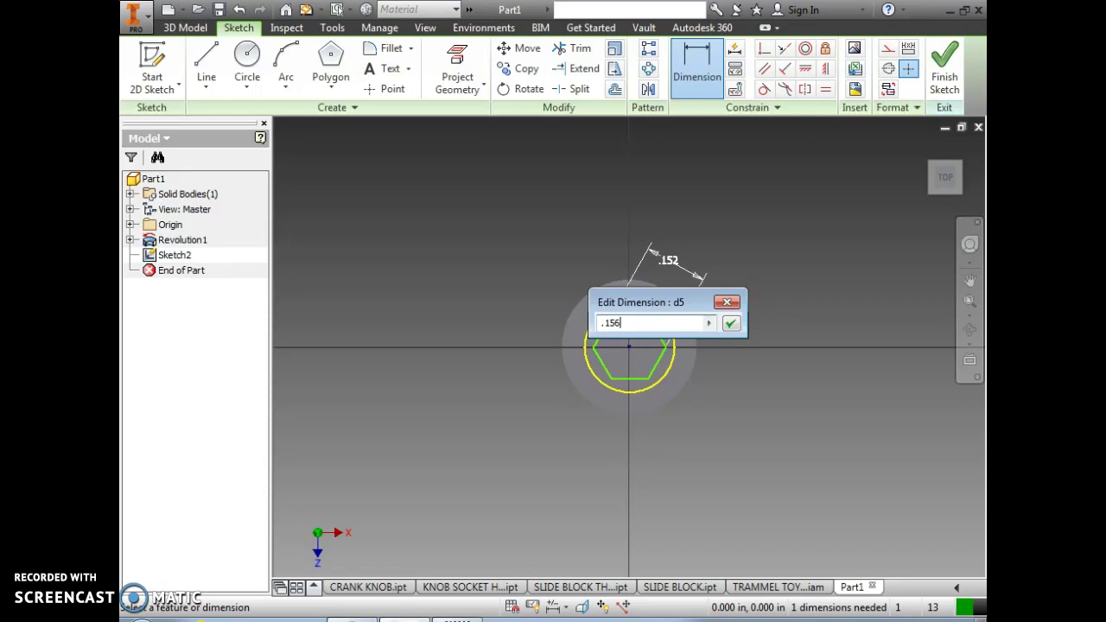
{"action": "type", "text": "25"}
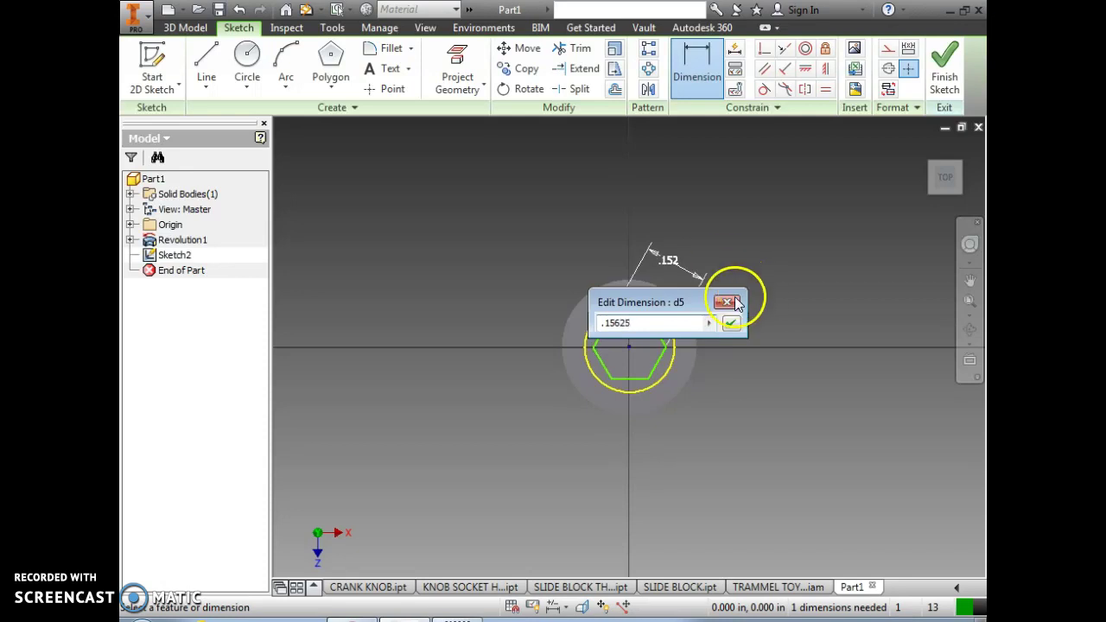
{"action": "left_click", "coordinate": [734, 324]}
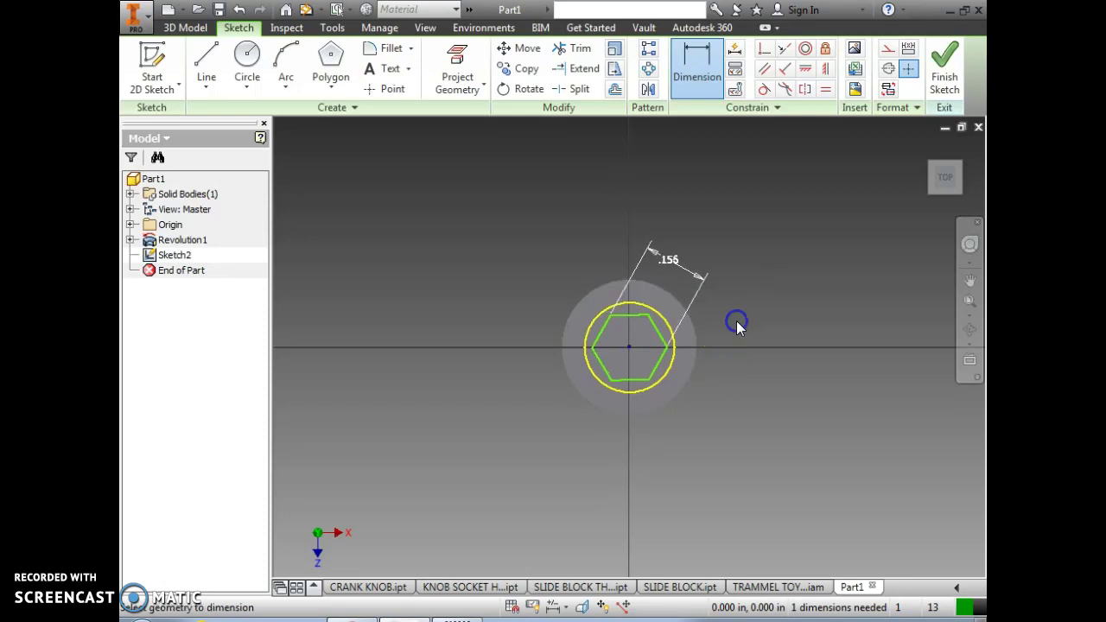
{"action": "left_click", "coordinate": [947, 76]}
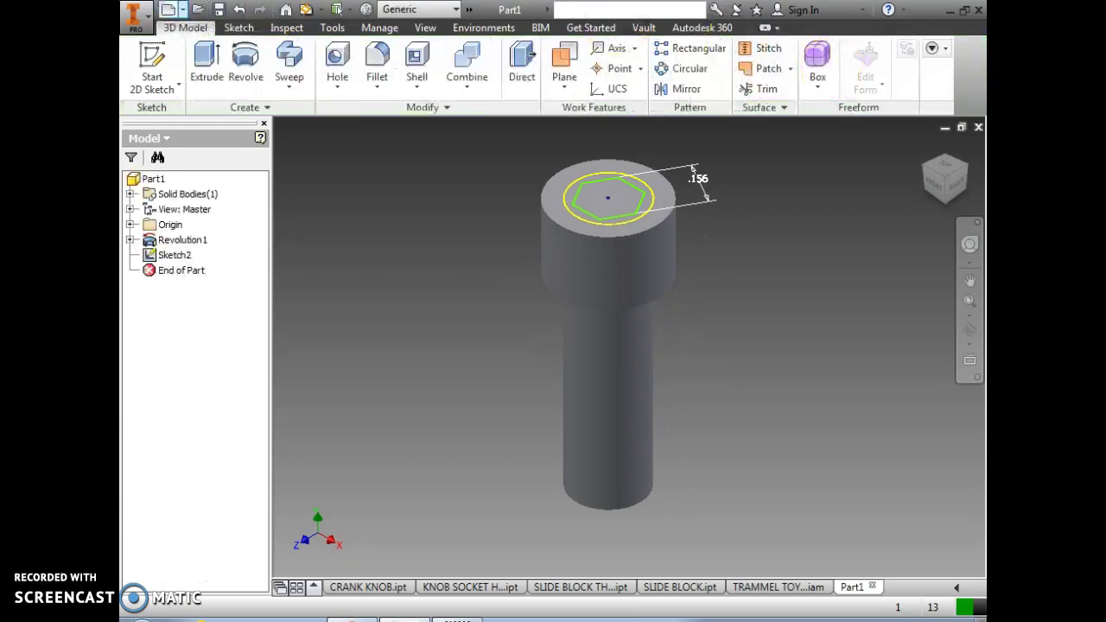
Extrude the hexagon as a cut 0.1 in deep into the head
{"action": "left_click", "coordinate": [199, 78]}
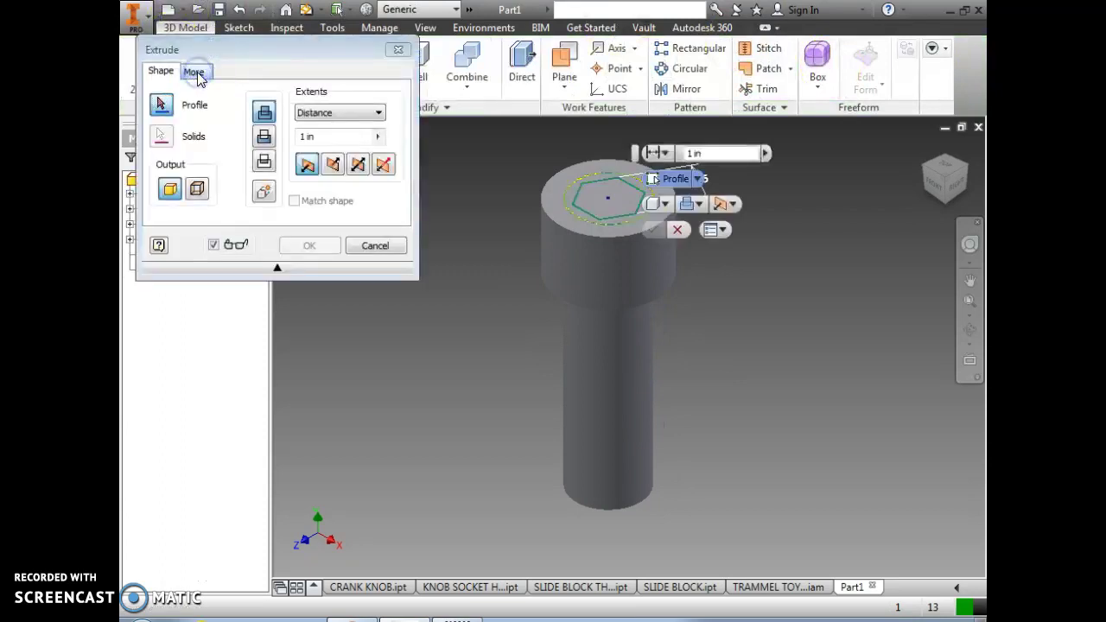
{"action": "left_click", "coordinate": [606, 199]}
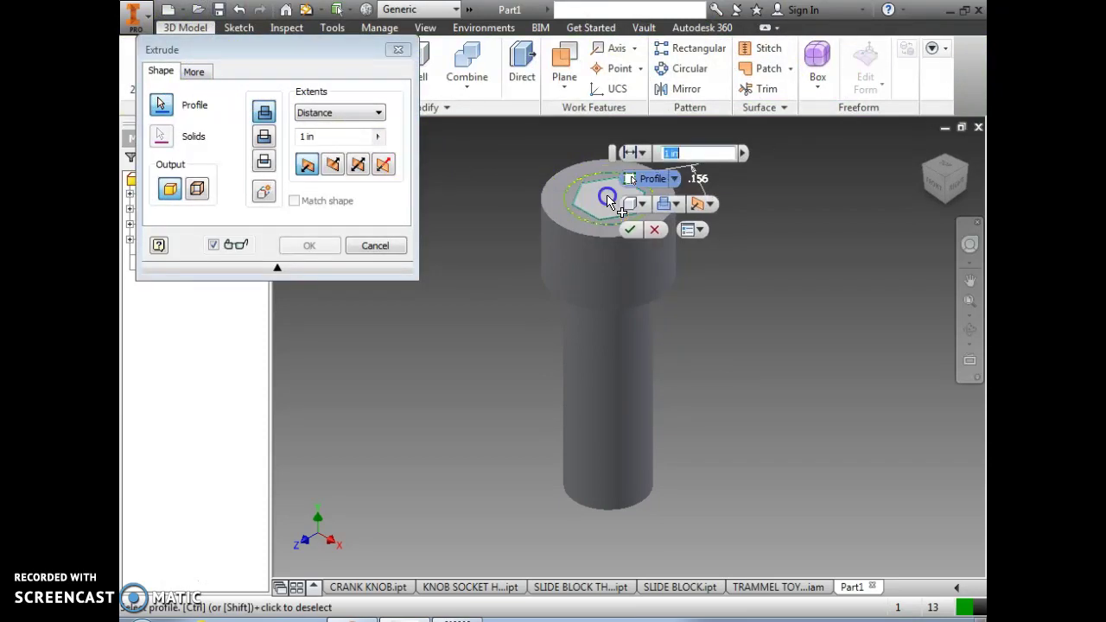
{"action": "left_click", "coordinate": [333, 164]}
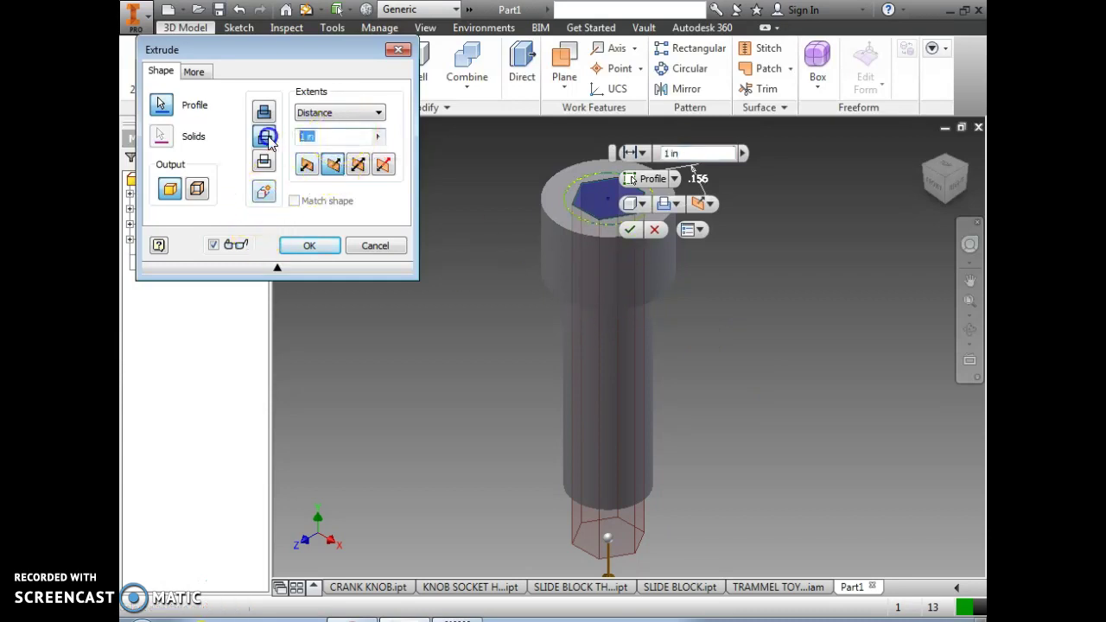
{"action": "type", "text": ".1"}
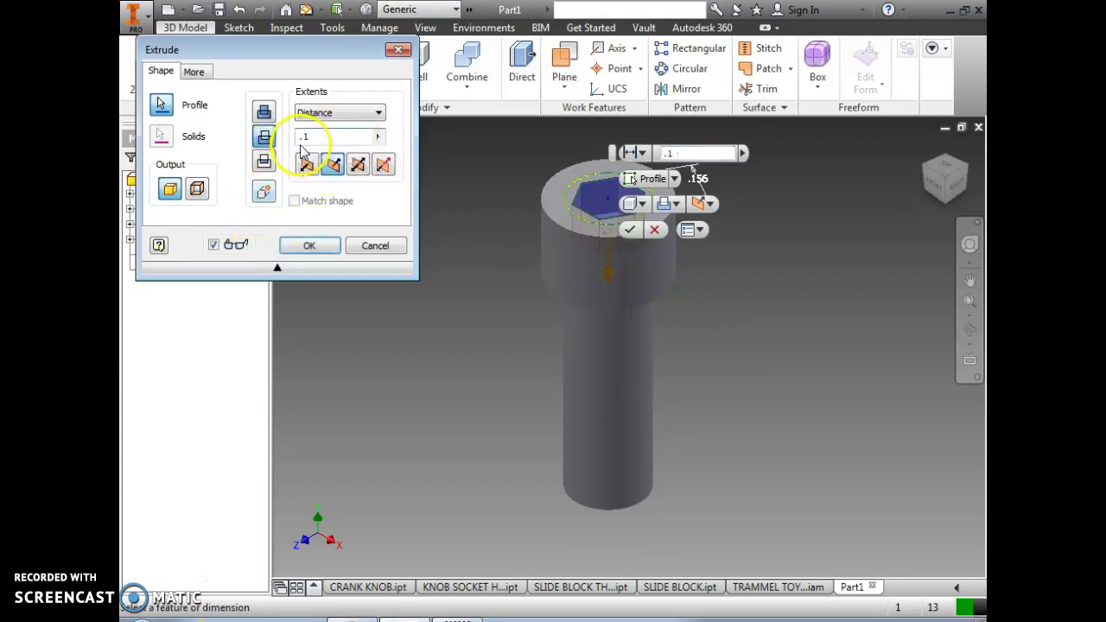
{"action": "left_click", "coordinate": [309, 245]}
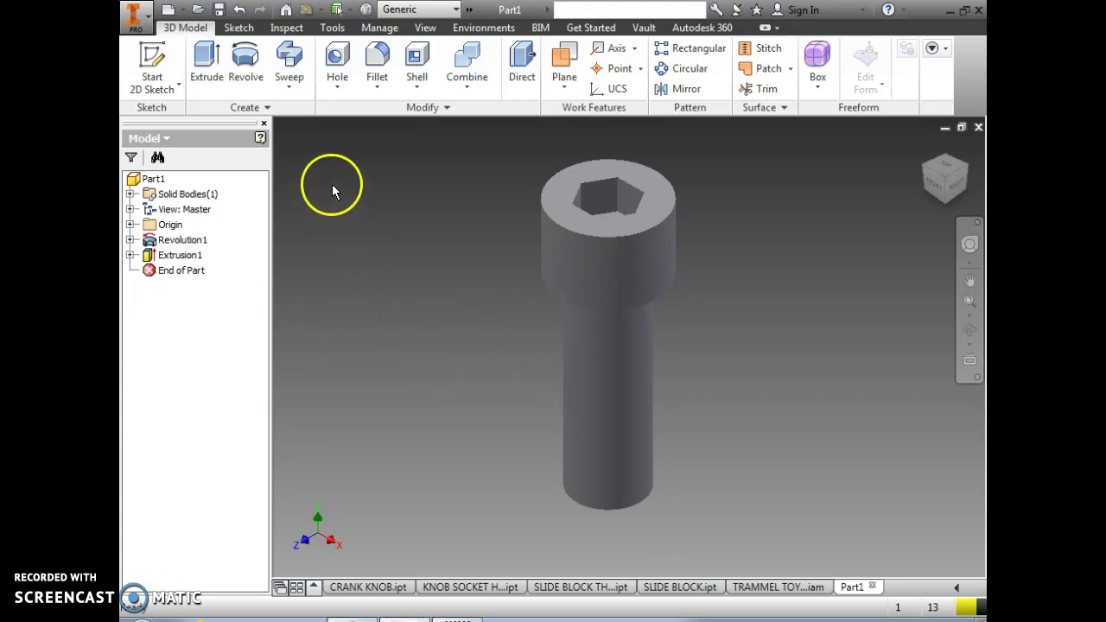
Start a Thread feature on the Specification settings and select the shank face
{"action": "left_click", "coordinate": [337, 87]}
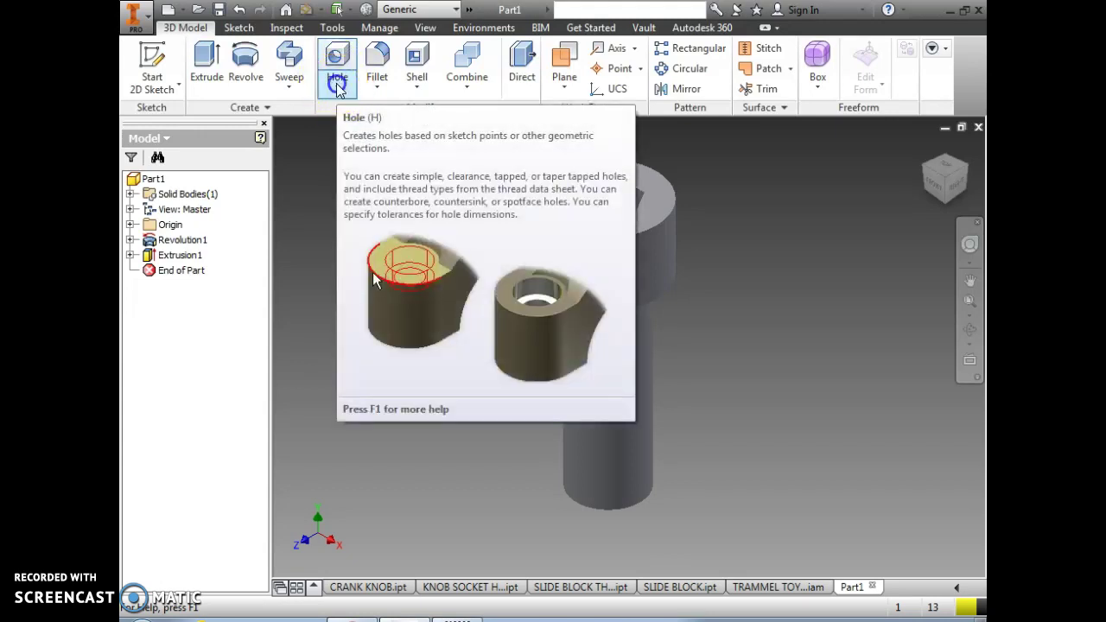
{"action": "left_click", "coordinate": [342, 160]}
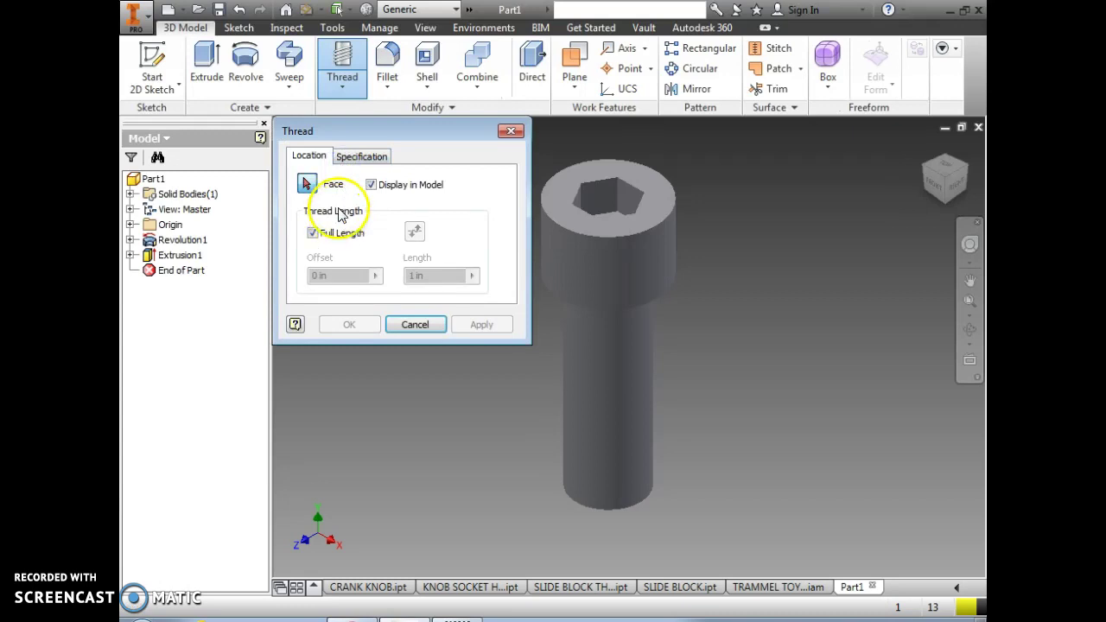
{"action": "left_click", "coordinate": [356, 158]}
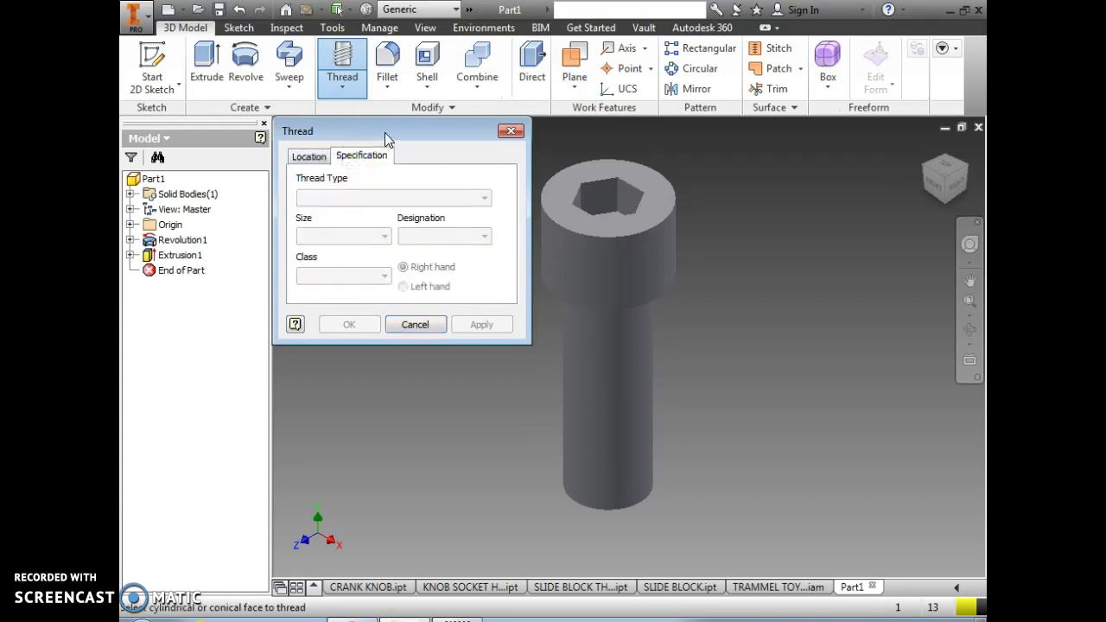
{"action": "left_click_drag", "start_coordinate": [385, 132], "coordinate": [343, 121]}
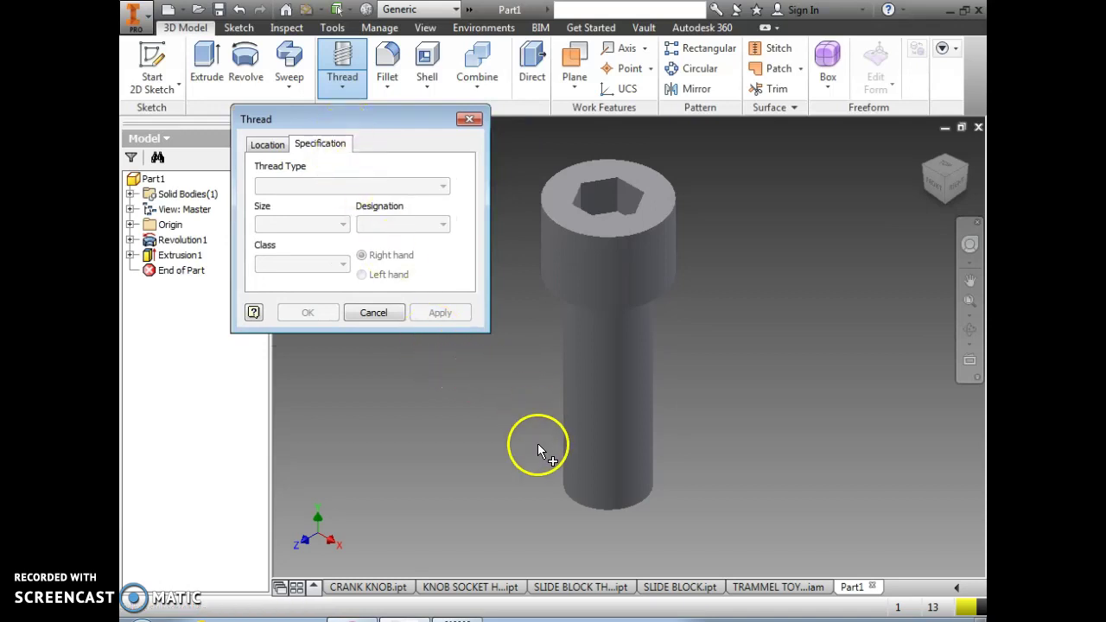
{"action": "left_click", "coordinate": [575, 426]}
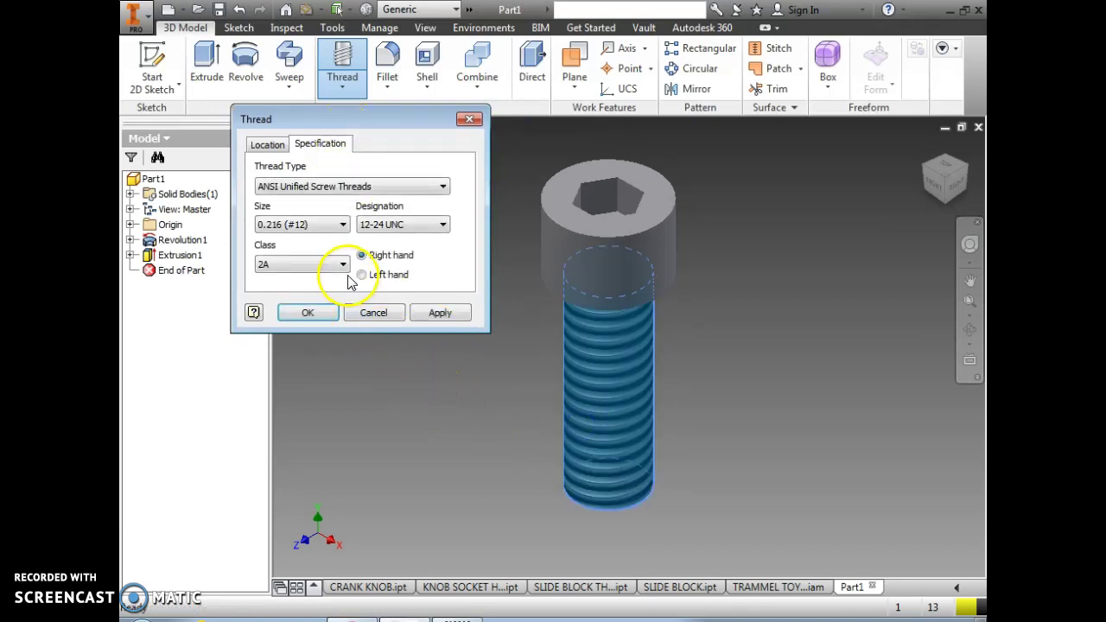
Keep size 0.216 (#12) and designation 12-24 UNC, and apply the thread
{"action": "left_click", "coordinate": [375, 395]}
{"action": "left_click", "coordinate": [342, 225]}
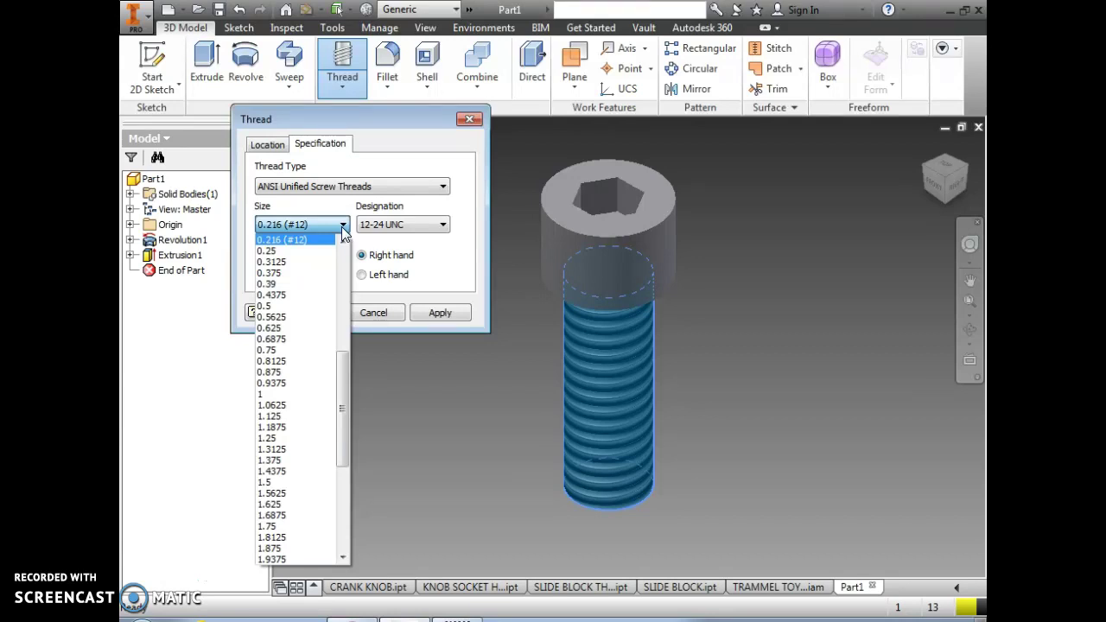
{"action": "left_click", "coordinate": [445, 227]}
{"action": "left_click", "coordinate": [445, 226]}
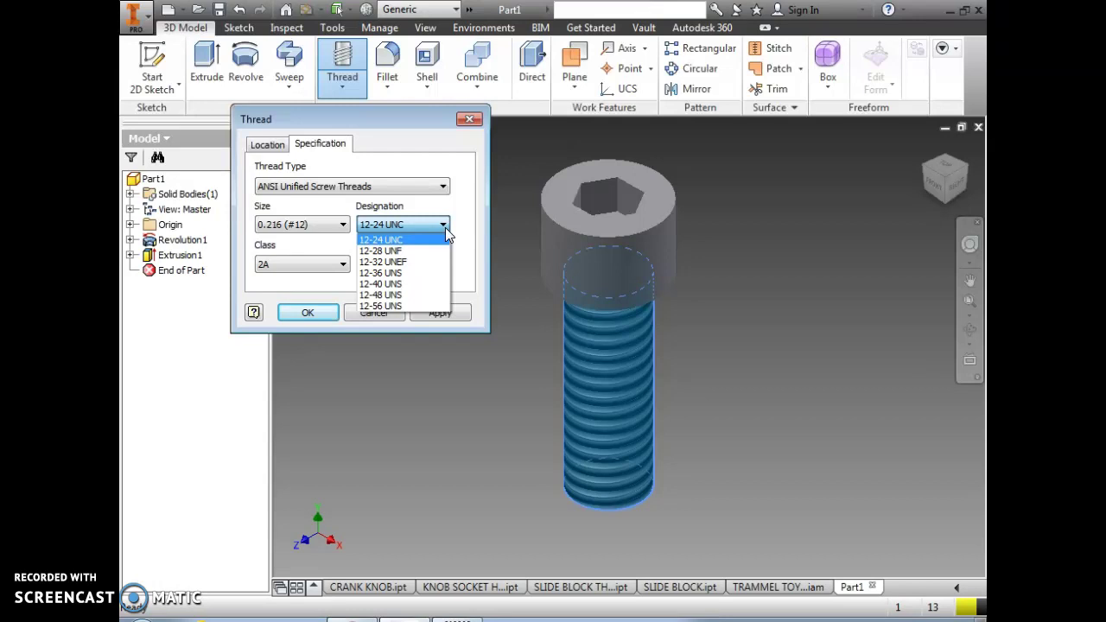
{"action": "left_click", "coordinate": [445, 226]}
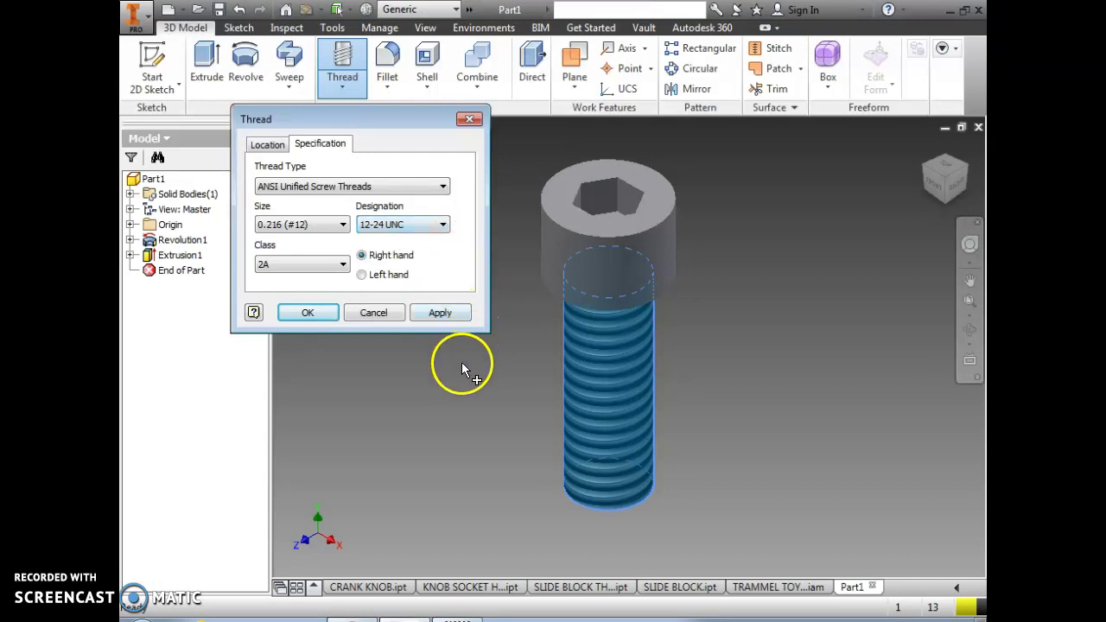
{"action": "left_click", "coordinate": [440, 312]}
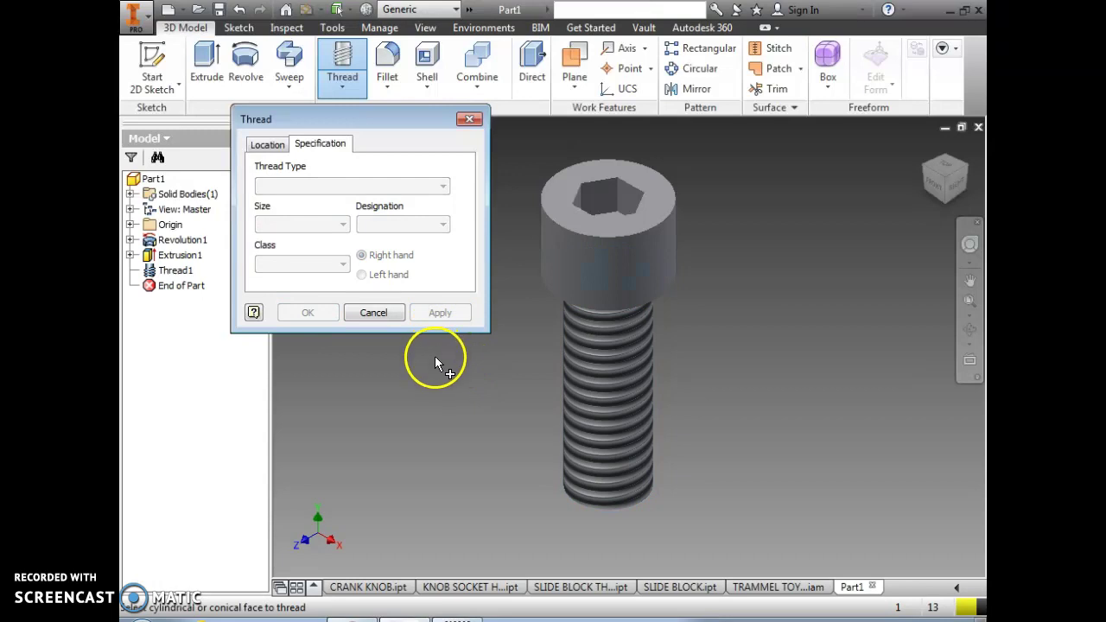
Close the Thread dialog and set the part material to Steel, Mild
{"action": "left_click", "coordinate": [469, 119]}
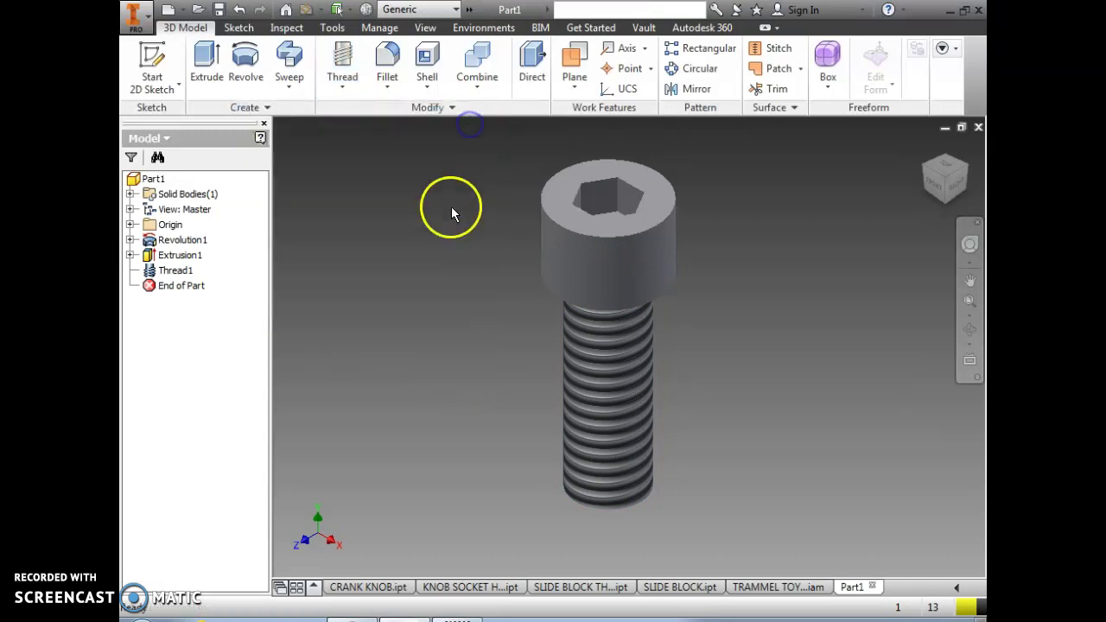
{"action": "left_click", "coordinate": [453, 11]}
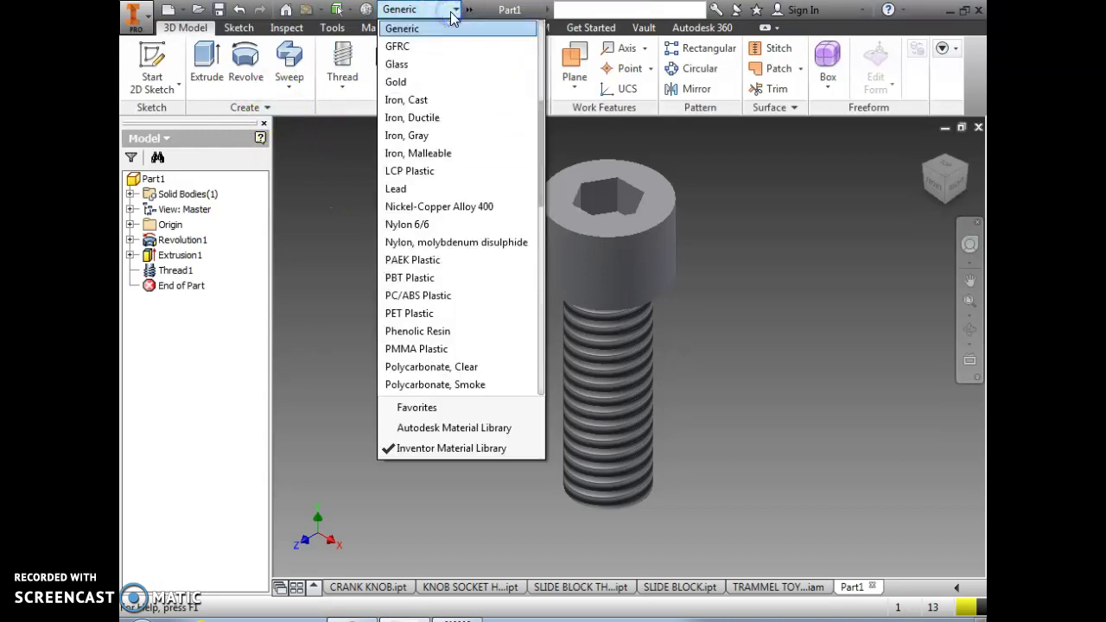
{"action": "left_click", "coordinate": [548, 177]}
{"action": "left_click", "coordinate": [452, 10]}
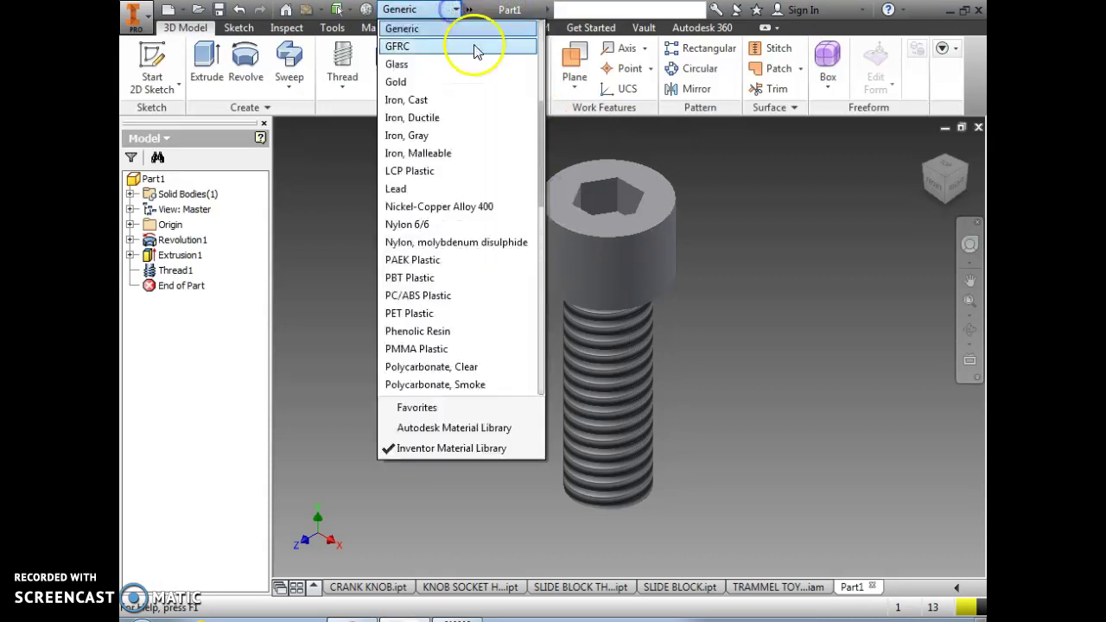
{"action": "left_click_drag", "start_coordinate": [542, 139], "coordinate": [538, 311]}
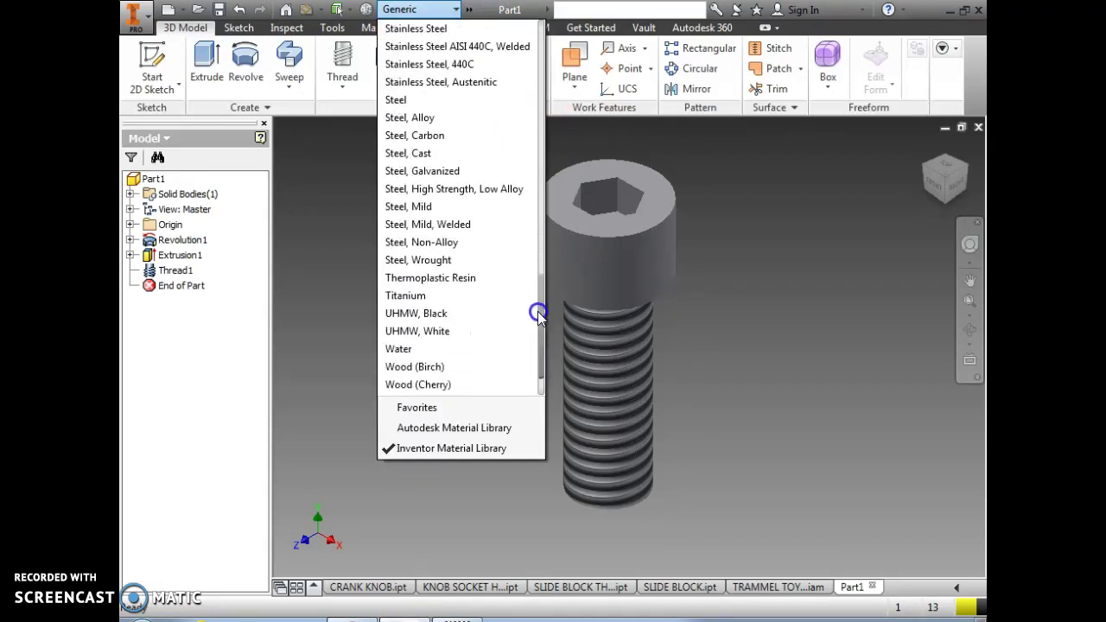
{"action": "left_click", "coordinate": [488, 211]}
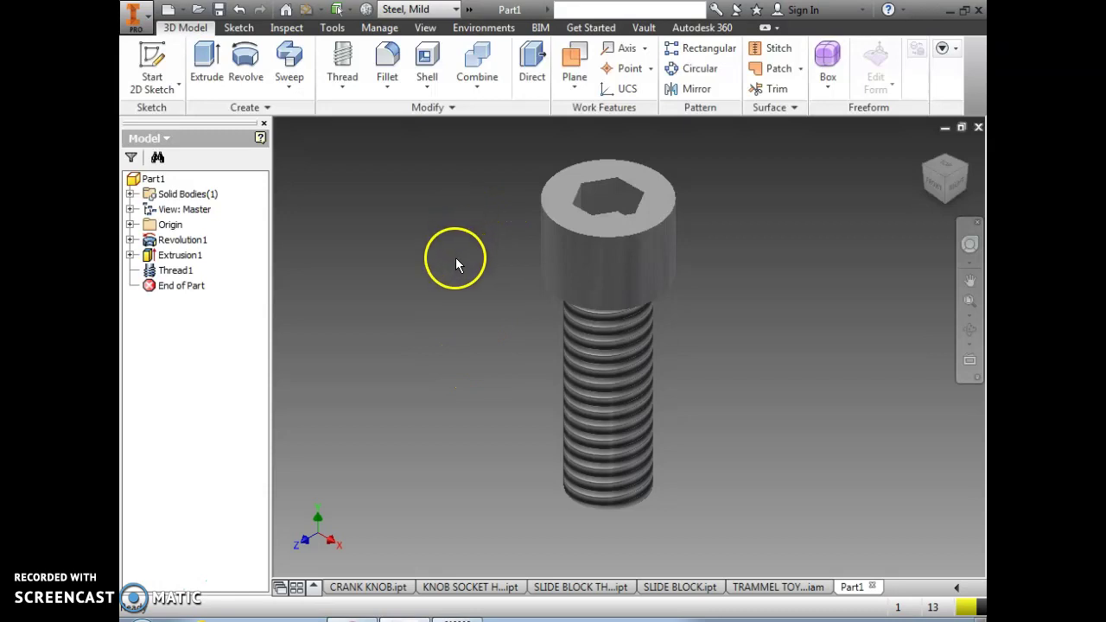
Expand Revolution1 in the browser and open its Sketch1 for editing
{"action": "left_click", "coordinate": [130, 256]}
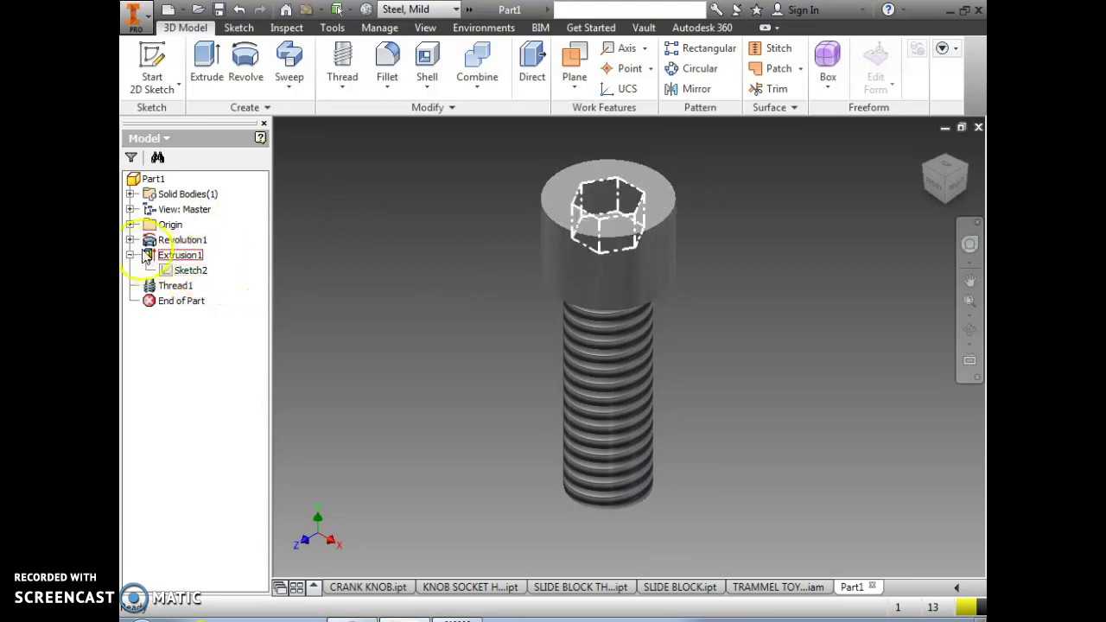
{"action": "left_click", "coordinate": [130, 241]}
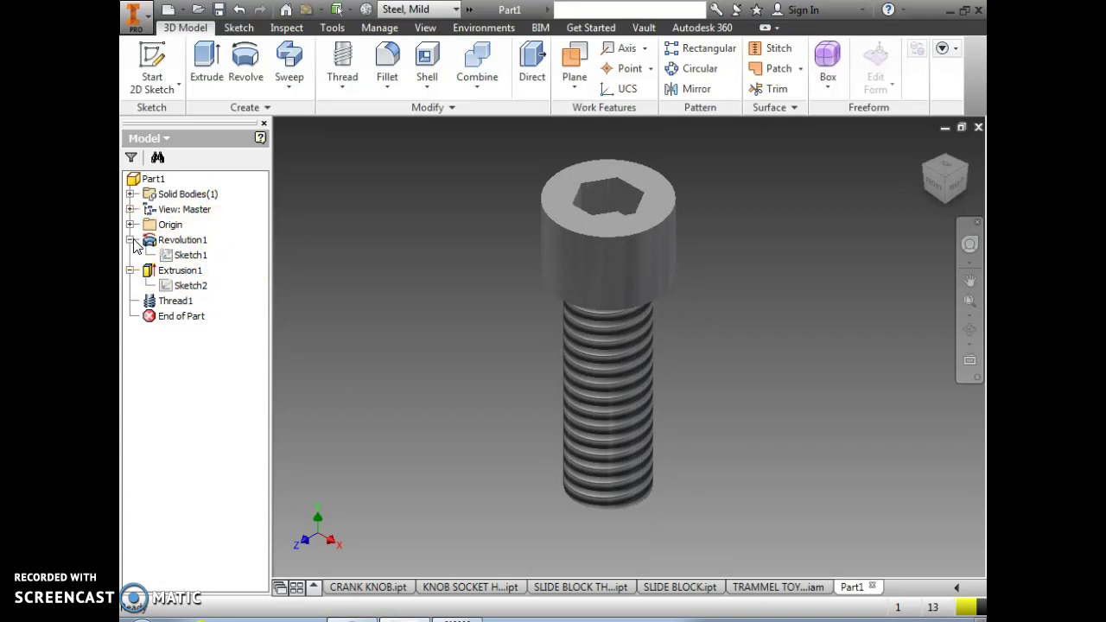
{"action": "left_click", "coordinate": [187, 255]}
{"action": "right_click", "coordinate": [187, 259]}
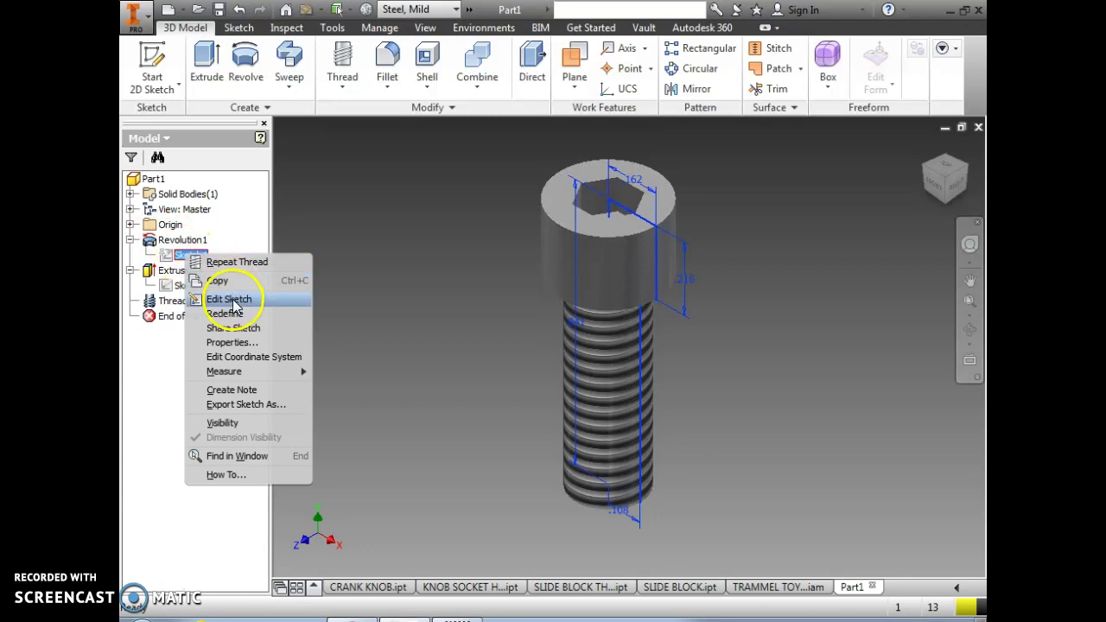
{"action": "left_click", "coordinate": [230, 300]}
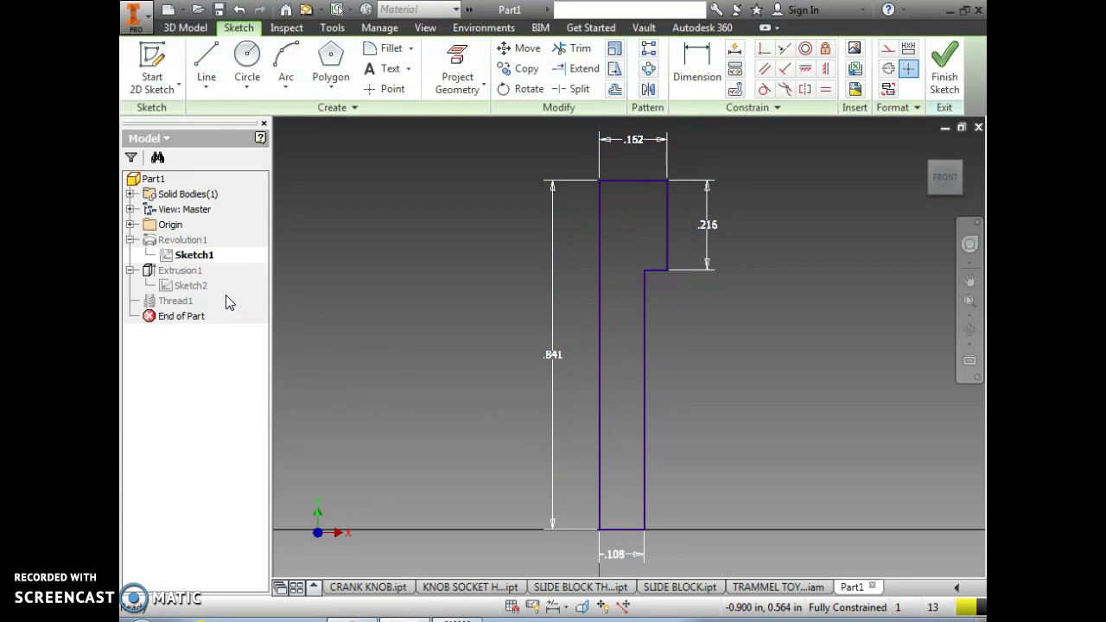
Change the .841 overall height dimension to 0.966 and finish the sketch to rebuild the bolt
{"action": "double_click", "coordinate": [556, 351]}
{"action": "left_click", "coordinate": [560, 394]}
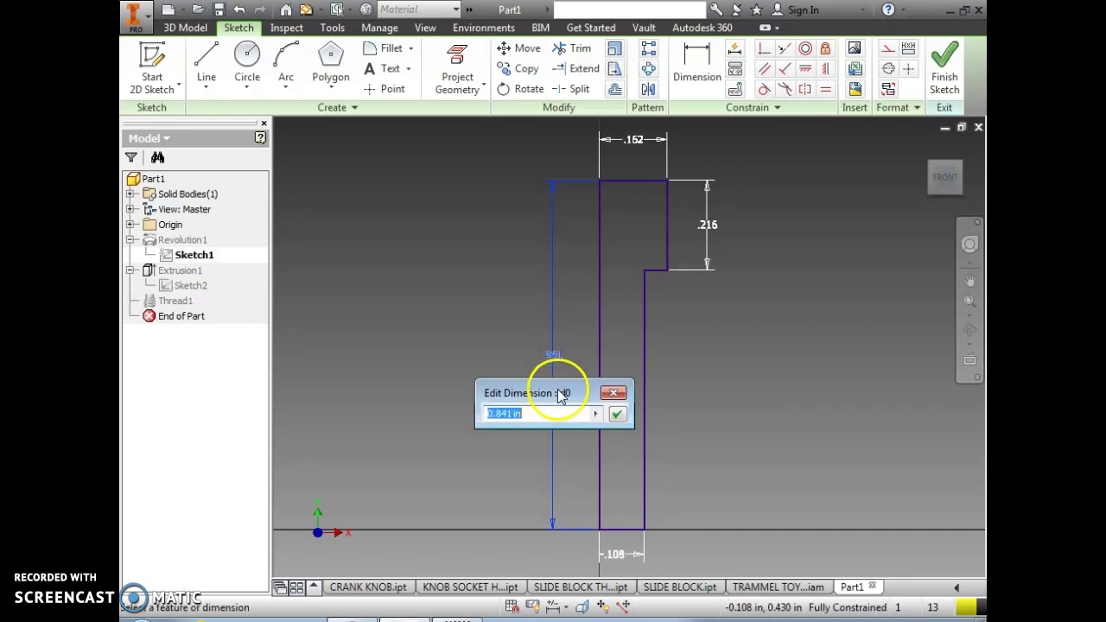
{"action": "left_click", "coordinate": [516, 413]}
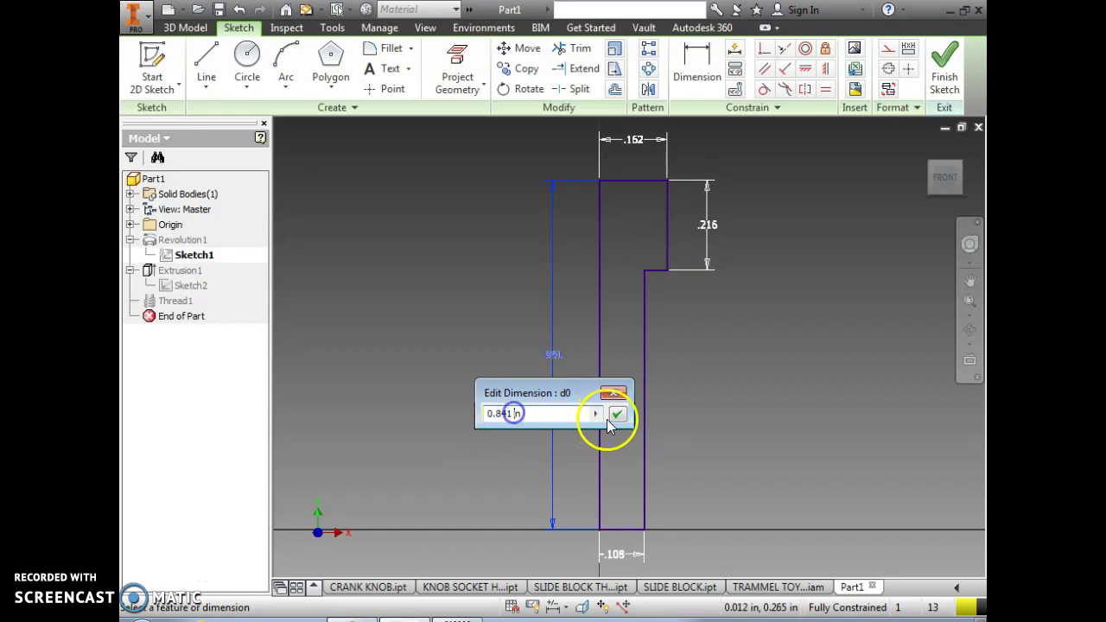
{"action": "key", "text": "BackSpace"}
{"action": "key", "text": "BackSpace"}
{"action": "key", "text": "BackSpace"}
{"action": "key", "text": "BackSpace"}
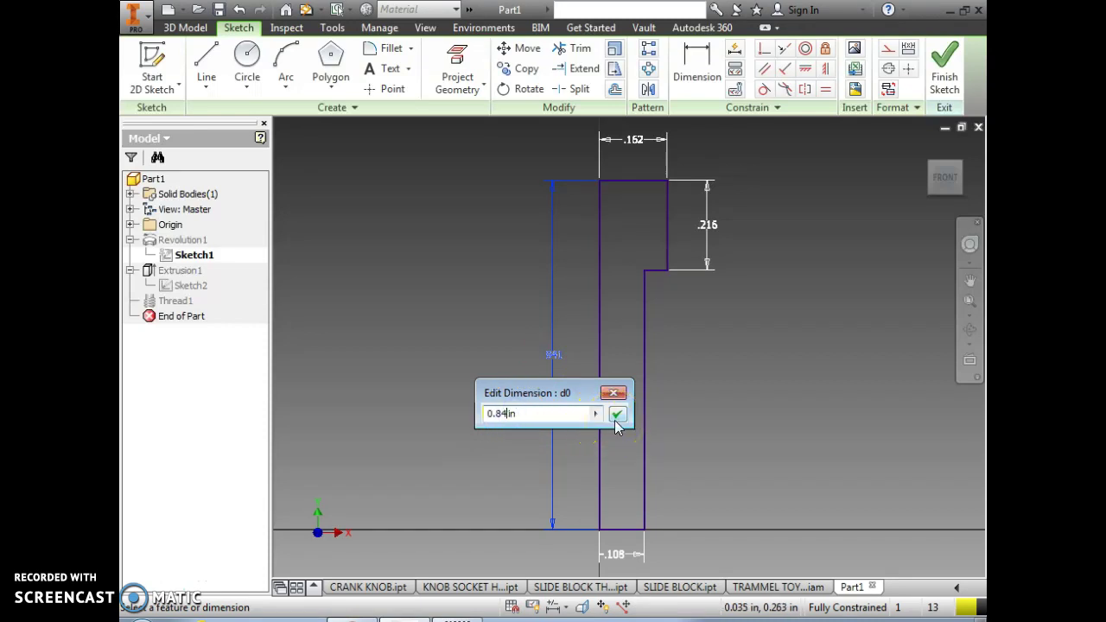
{"action": "type", "text": "966"}
{"action": "left_click", "coordinate": [617, 414]}
{"action": "left_click", "coordinate": [944, 78]}
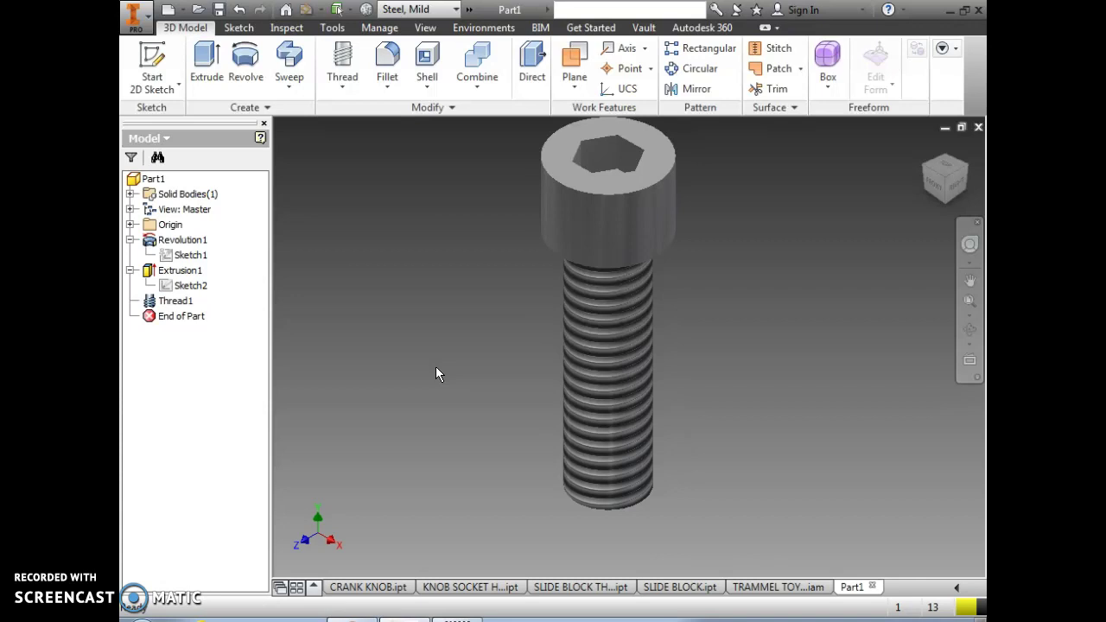
Reopen Sketch1 and change the 0.966 overall height dimension to 1.25
{"action": "left_click", "coordinate": [187, 257]}
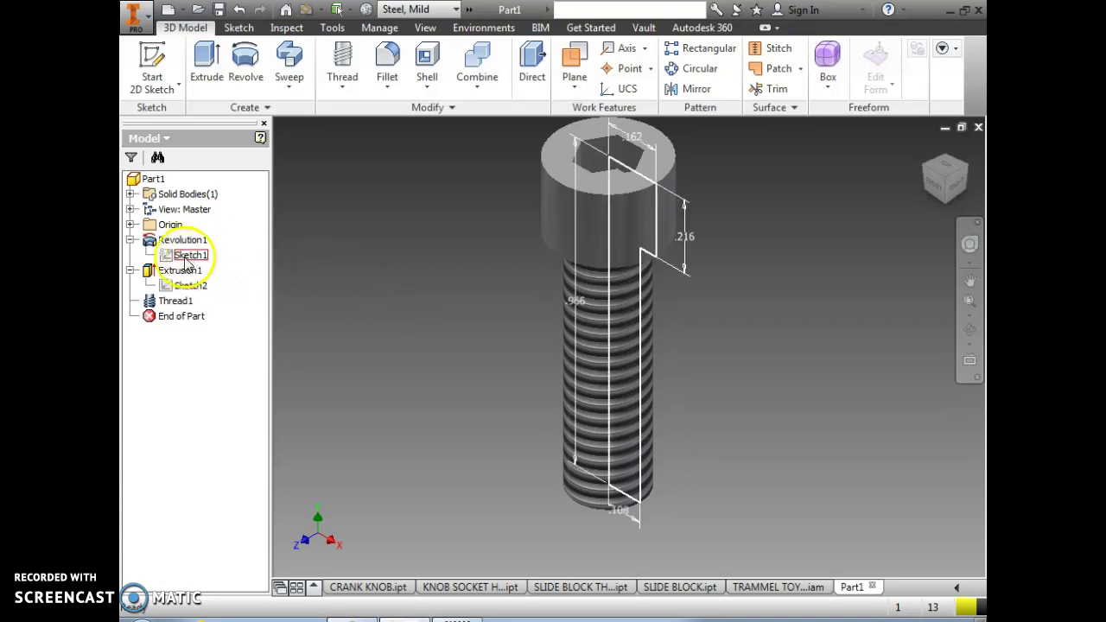
{"action": "right_click", "coordinate": [186, 259]}
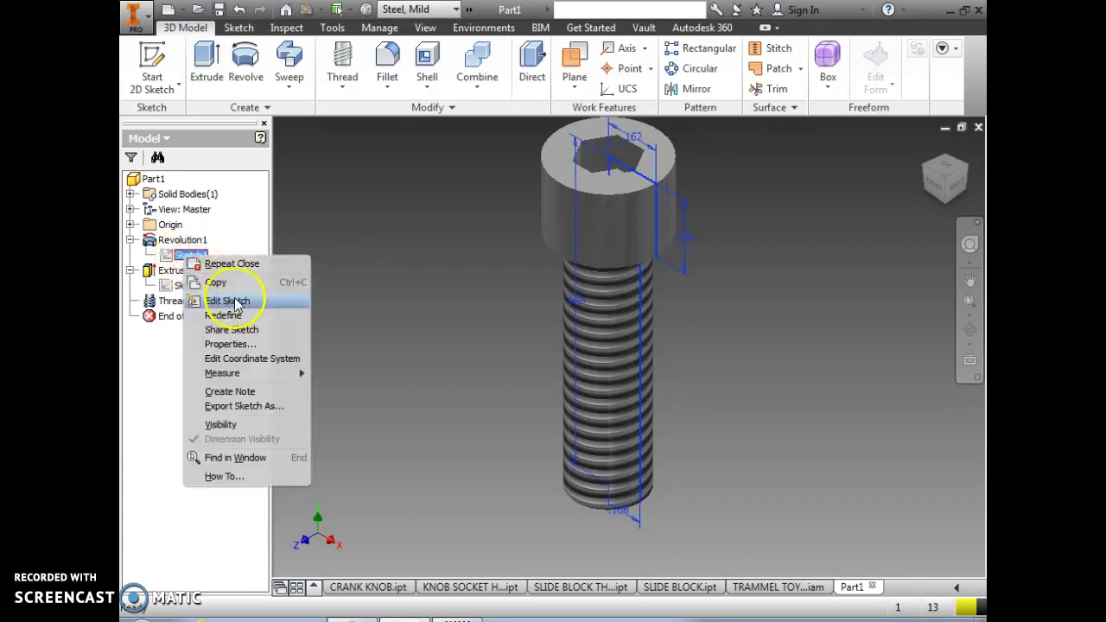
{"action": "left_click", "coordinate": [236, 302]}
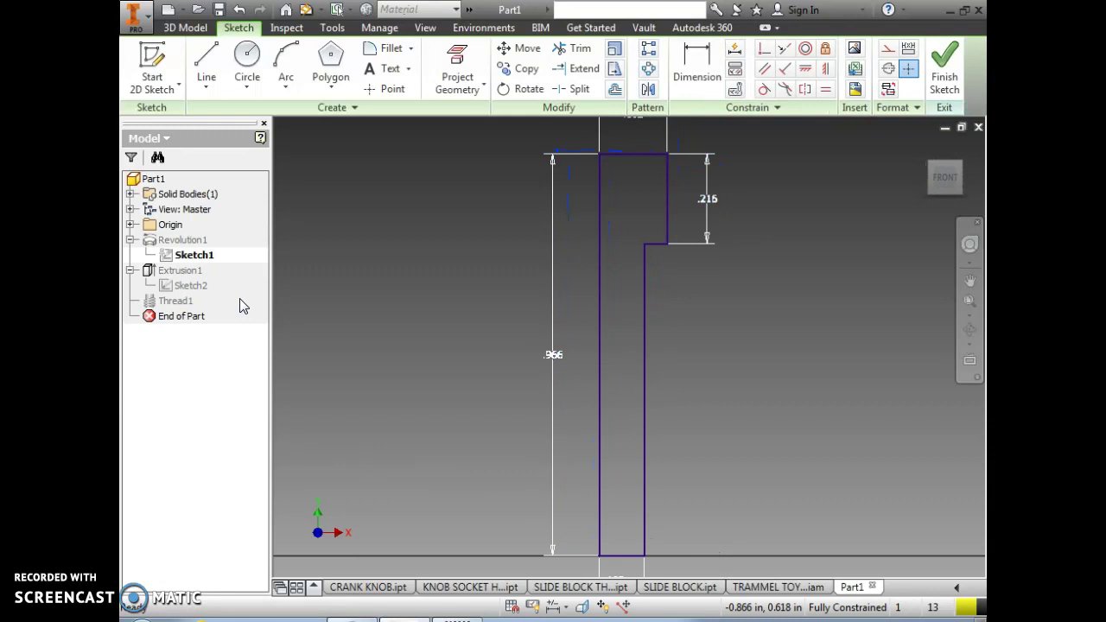
{"action": "double_click", "coordinate": [557, 356]}
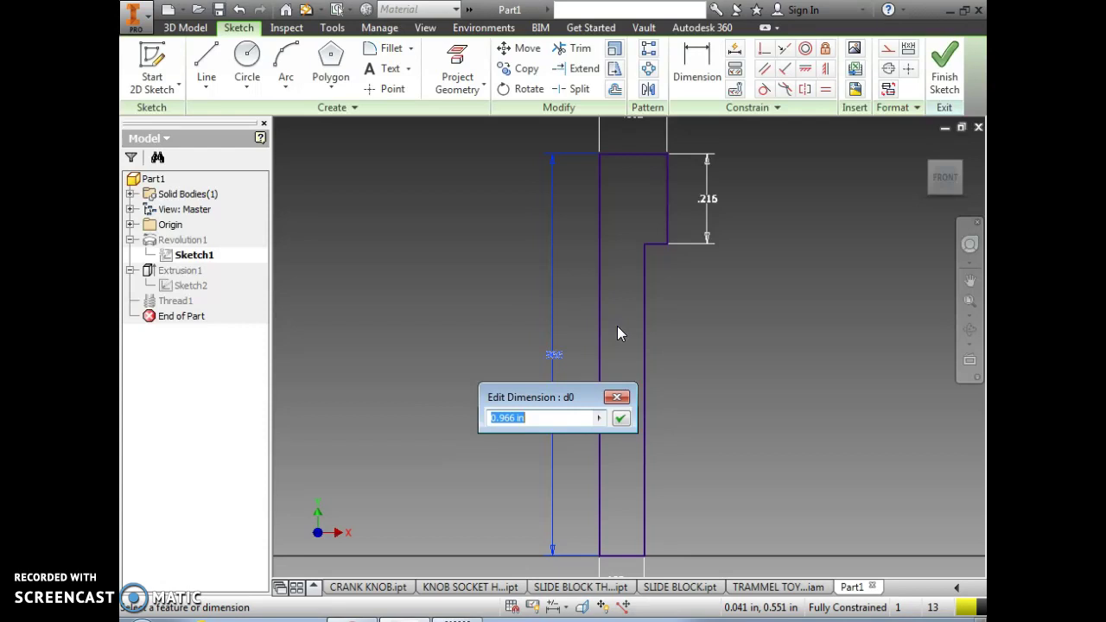
{"action": "type", "text": "1.25"}
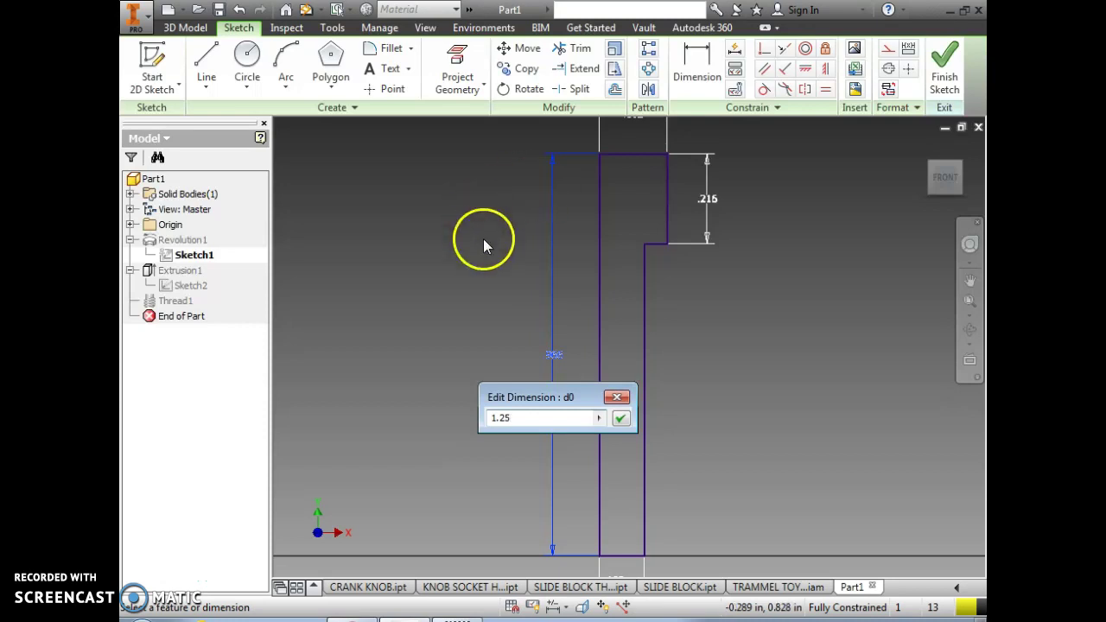
{"action": "left_click", "coordinate": [618, 421]}
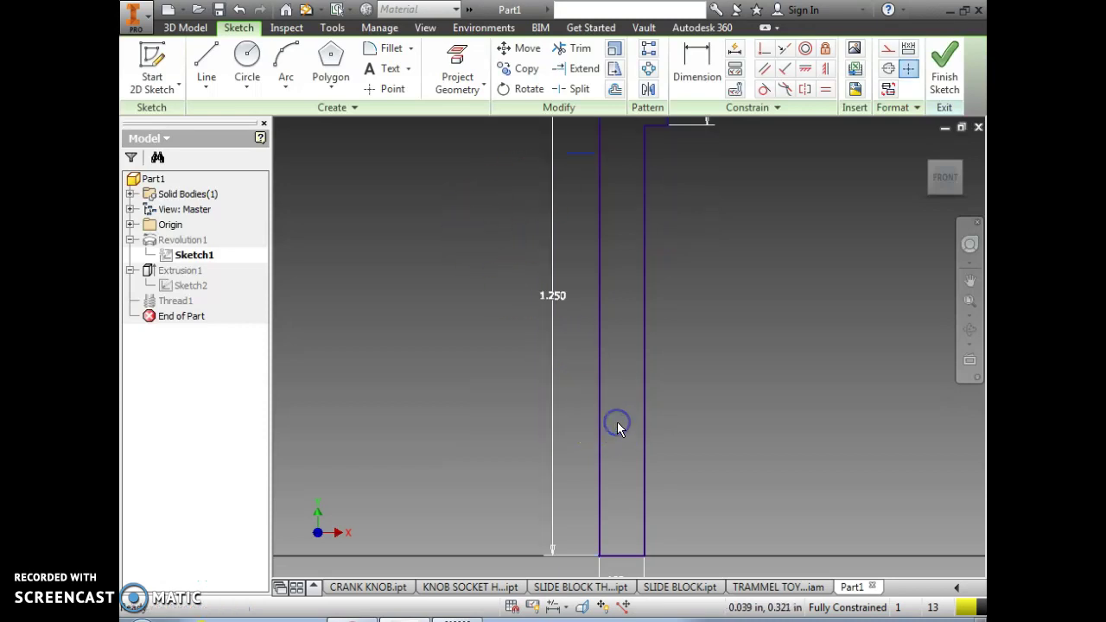
Change the .216 head height dimension to .25
{"action": "left_click", "coordinate": [945, 180]}
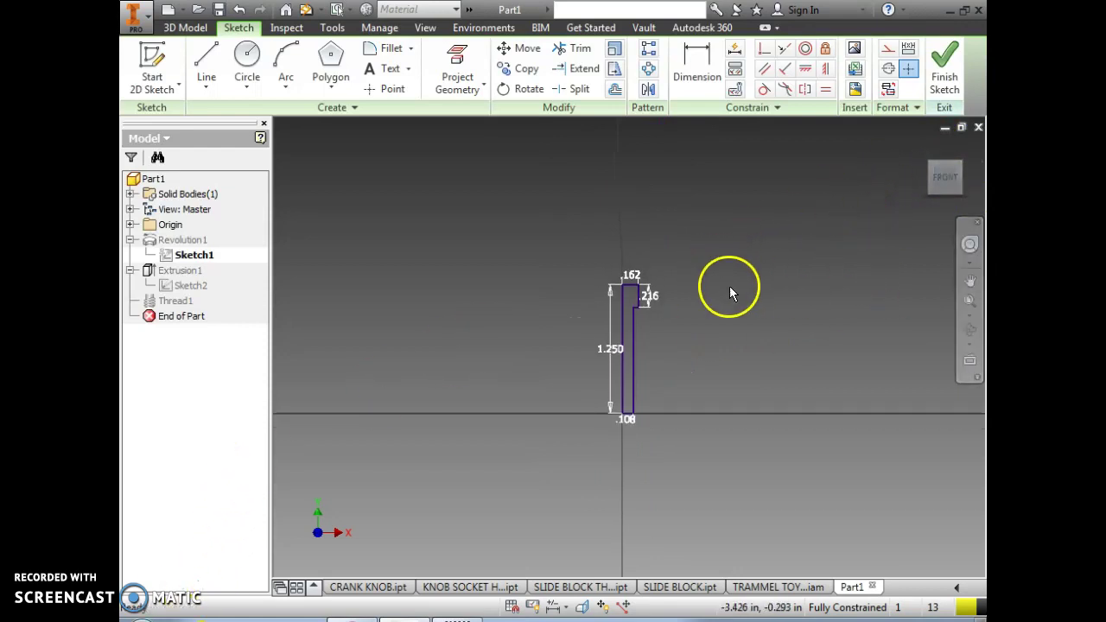
{"action": "scroll", "coordinate": [636, 308], "scroll_direction": "up", "scroll_amount": 3}
{"action": "scroll", "coordinate": [636, 307], "scroll_direction": "up", "scroll_amount": 2}
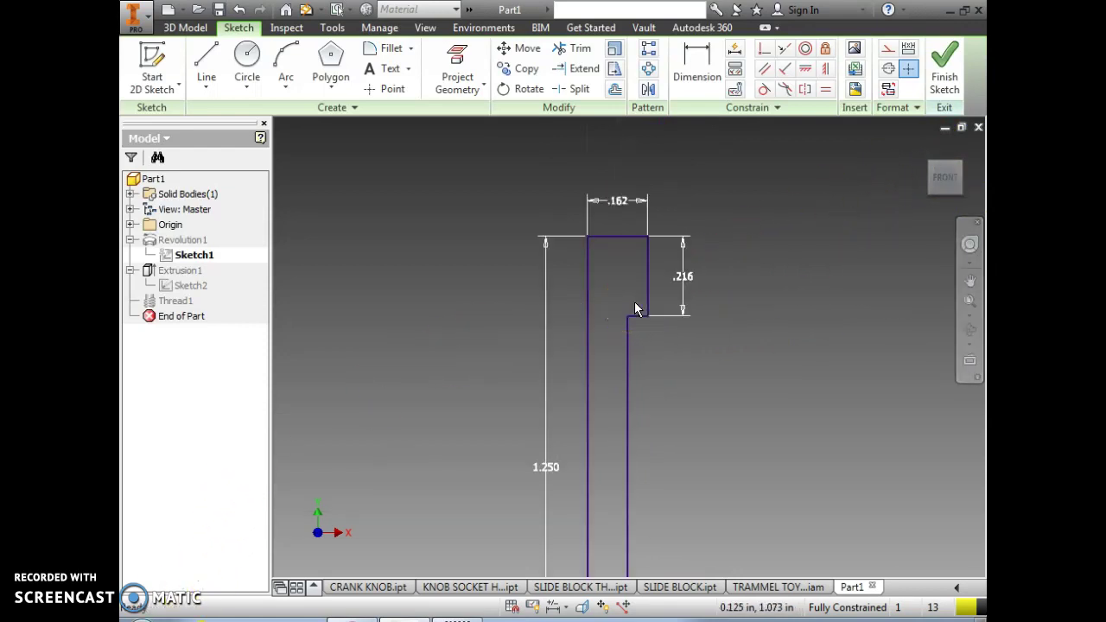
{"action": "double_click", "coordinate": [685, 279]}
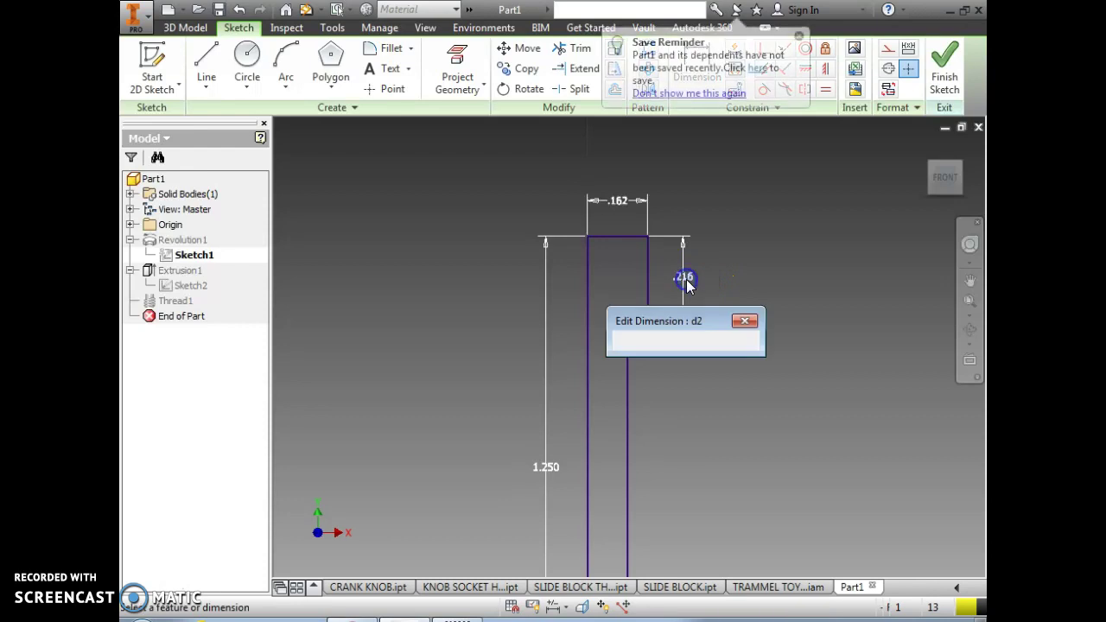
{"action": "type", "text": "."}
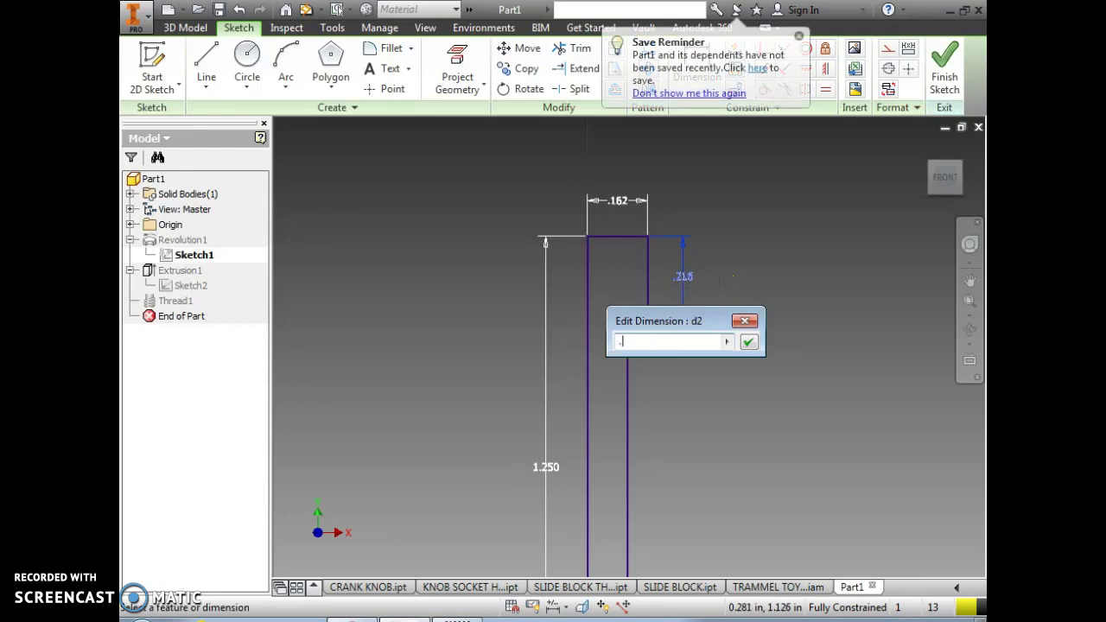
{"action": "type", "text": "25"}
{"action": "left_click", "coordinate": [749, 343]}
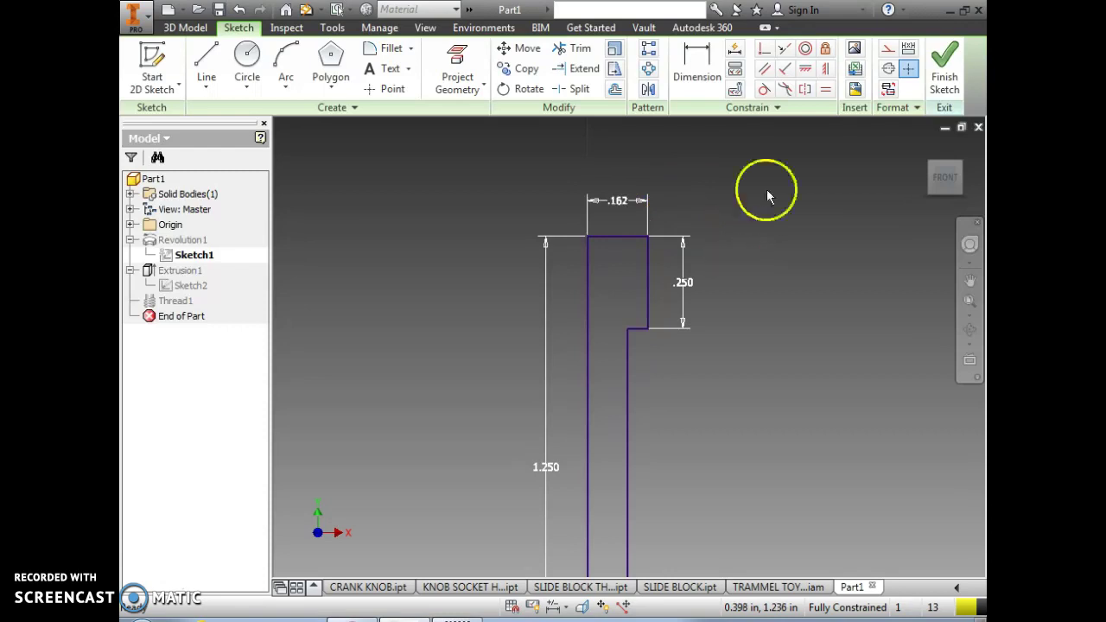
Finish the sketch and view the rebuilt, lengthened bolt from the home view
{"action": "left_click", "coordinate": [947, 85]}
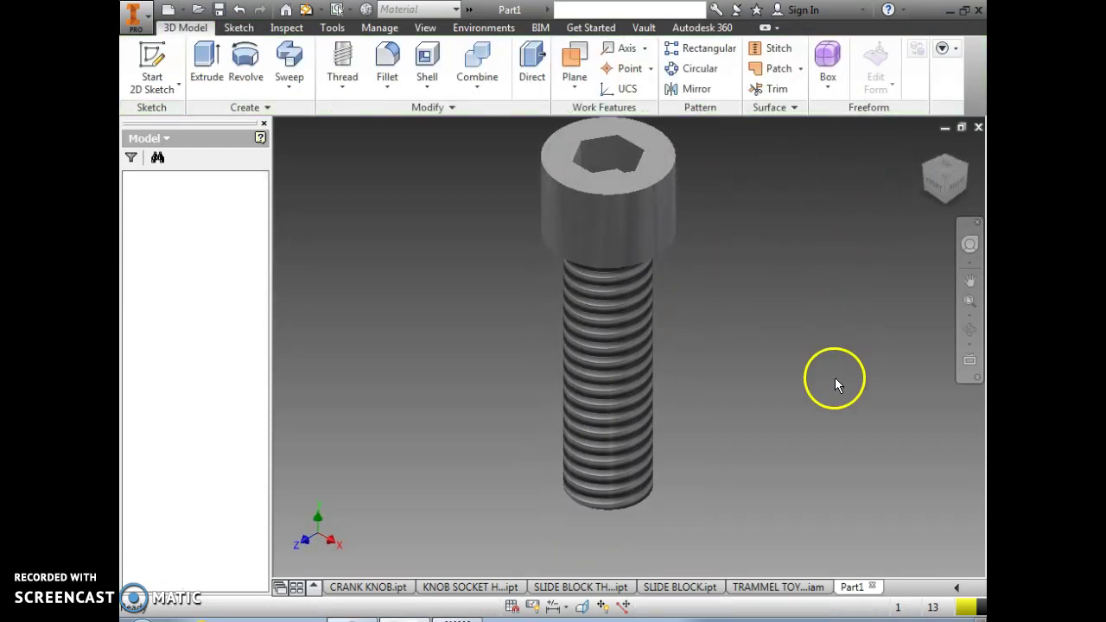
{"action": "left_click", "coordinate": [926, 147]}
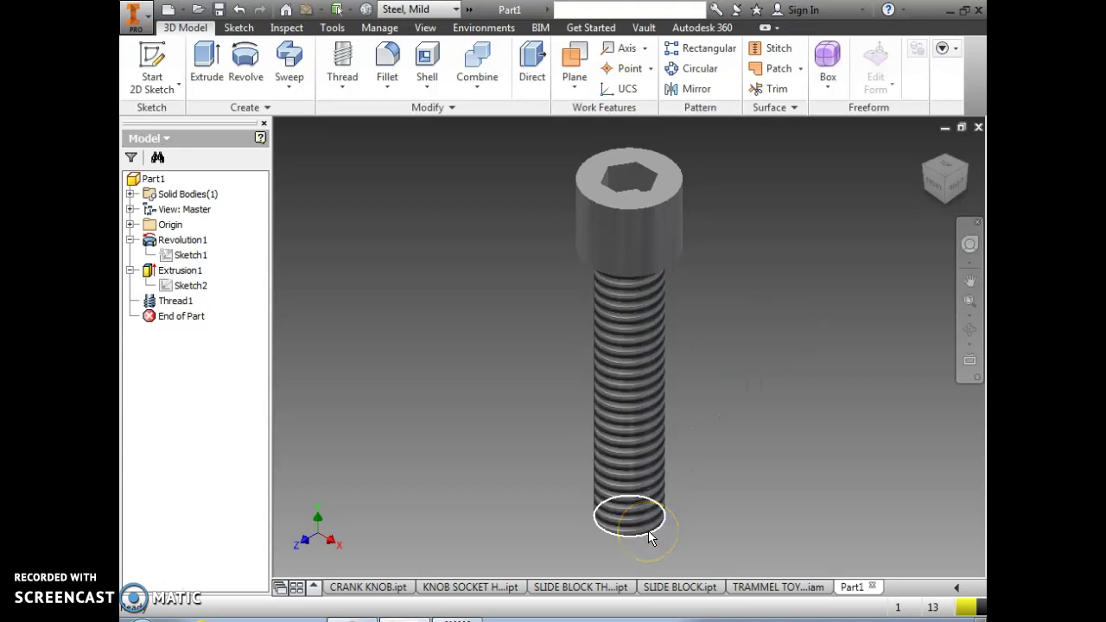
{"action": "left_click", "coordinate": [669, 347]}
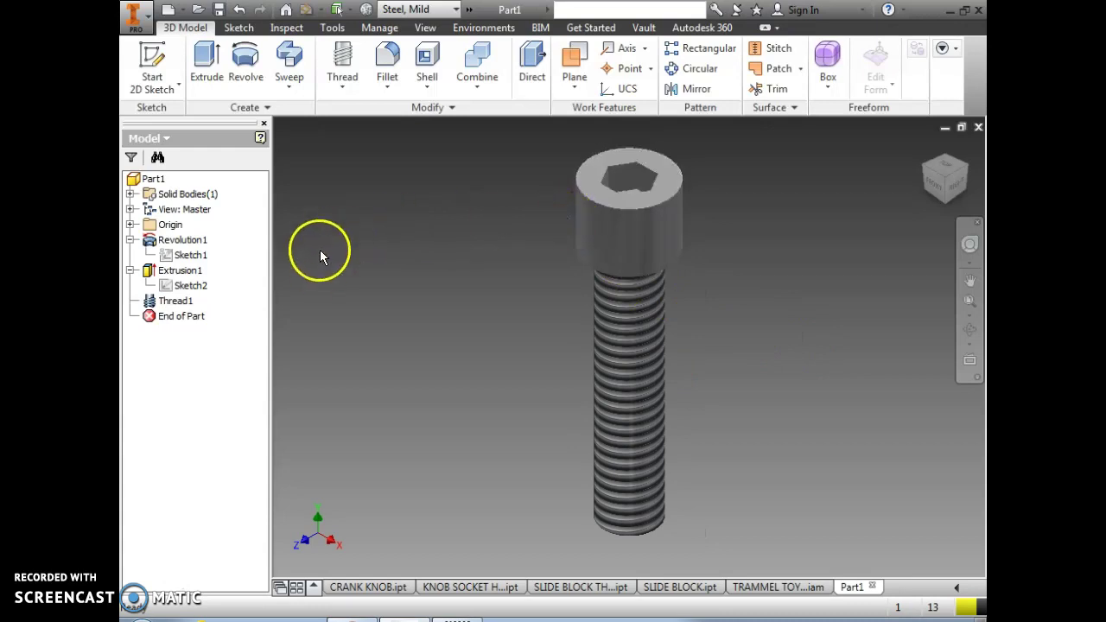
Edit Thread1 to turn off Full Length and set a 0.75 in thread length
{"action": "right_click", "coordinate": [192, 305]}
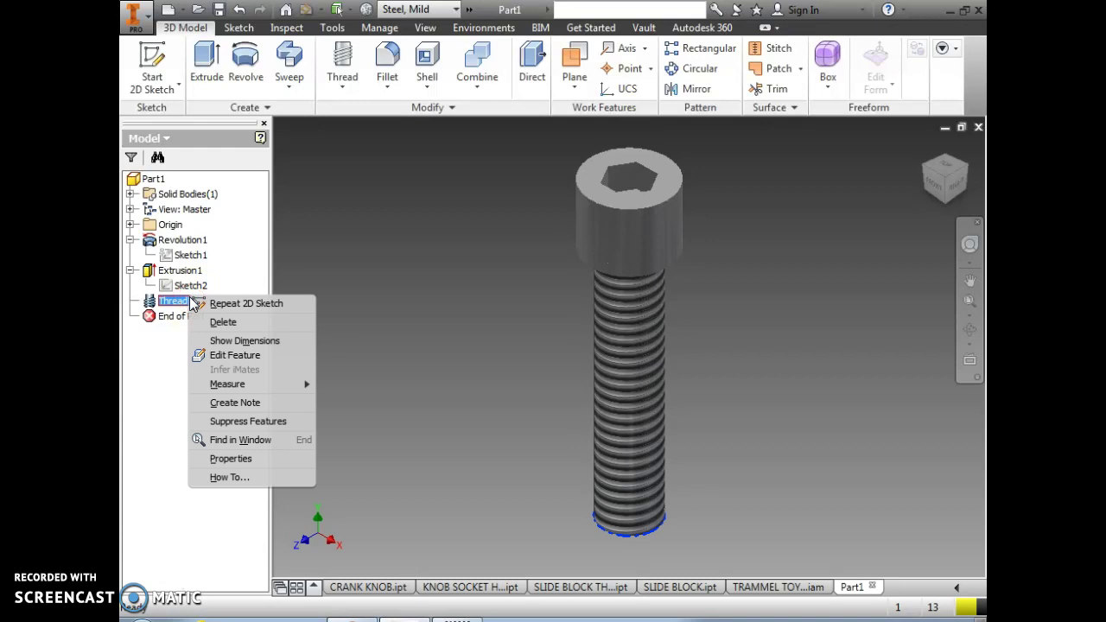
{"action": "left_click", "coordinate": [230, 362]}
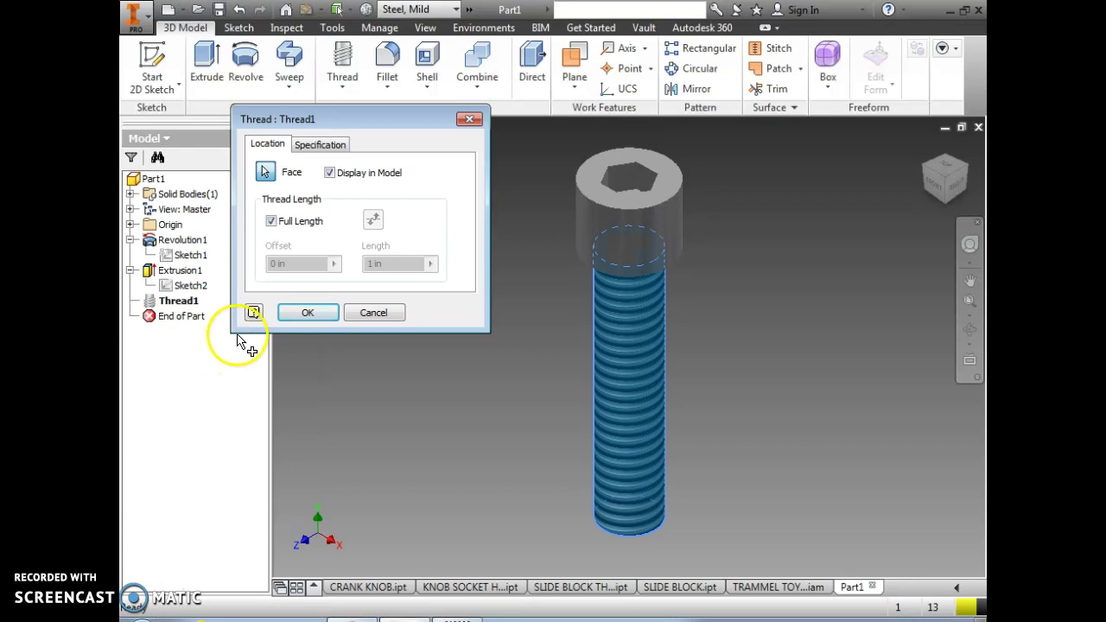
{"action": "left_click", "coordinate": [271, 223]}
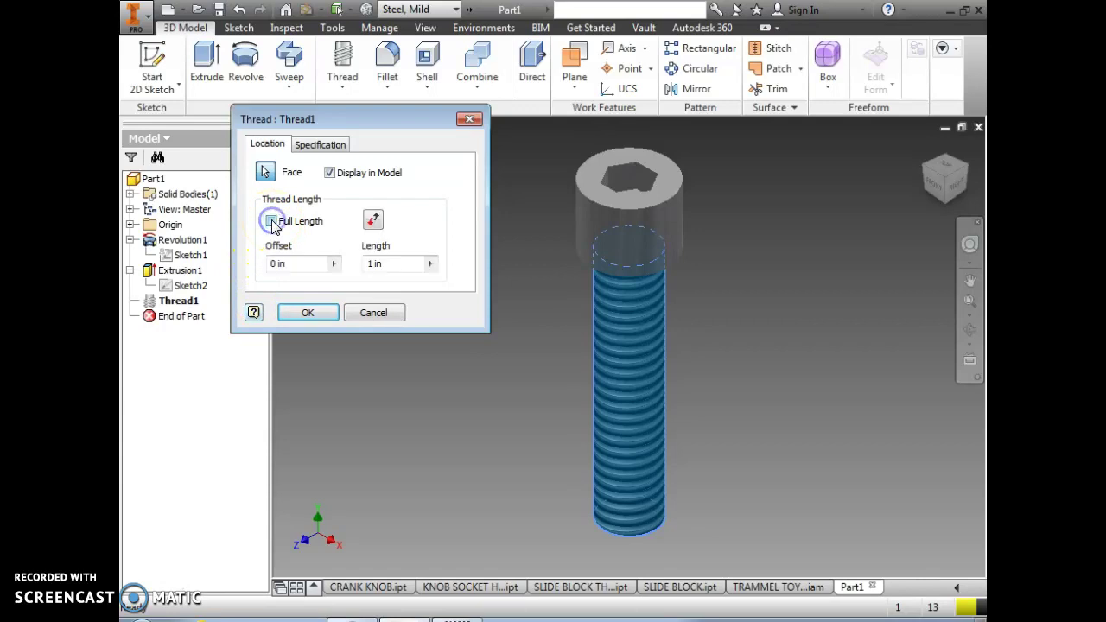
{"action": "left_click", "coordinate": [372, 264]}
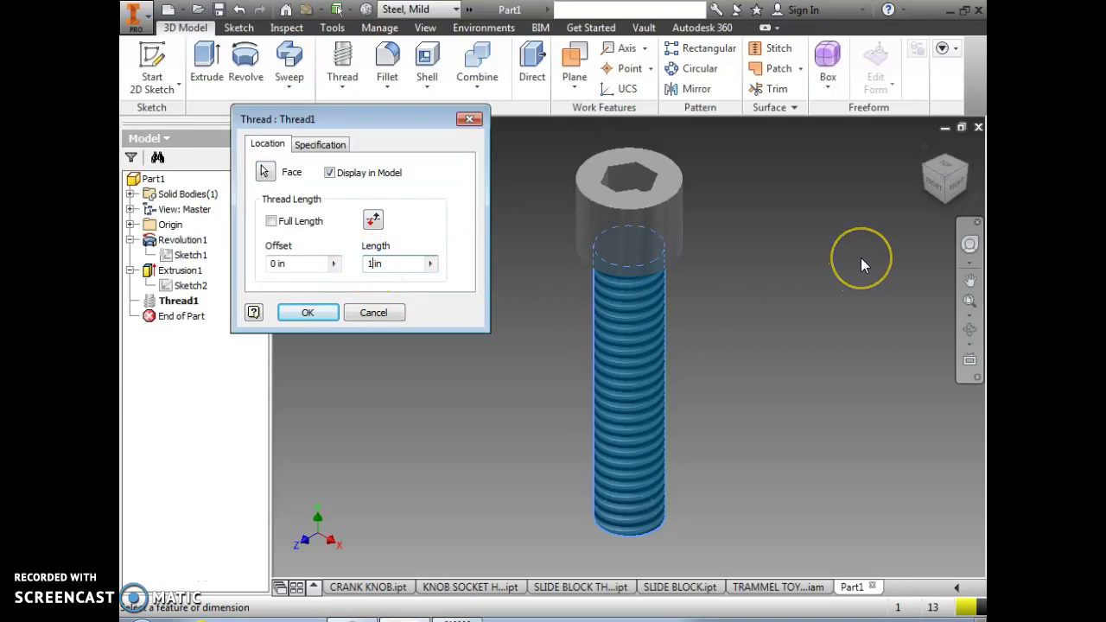
{"action": "key", "text": "BackSpace"}
{"action": "type", "text": ".75"}
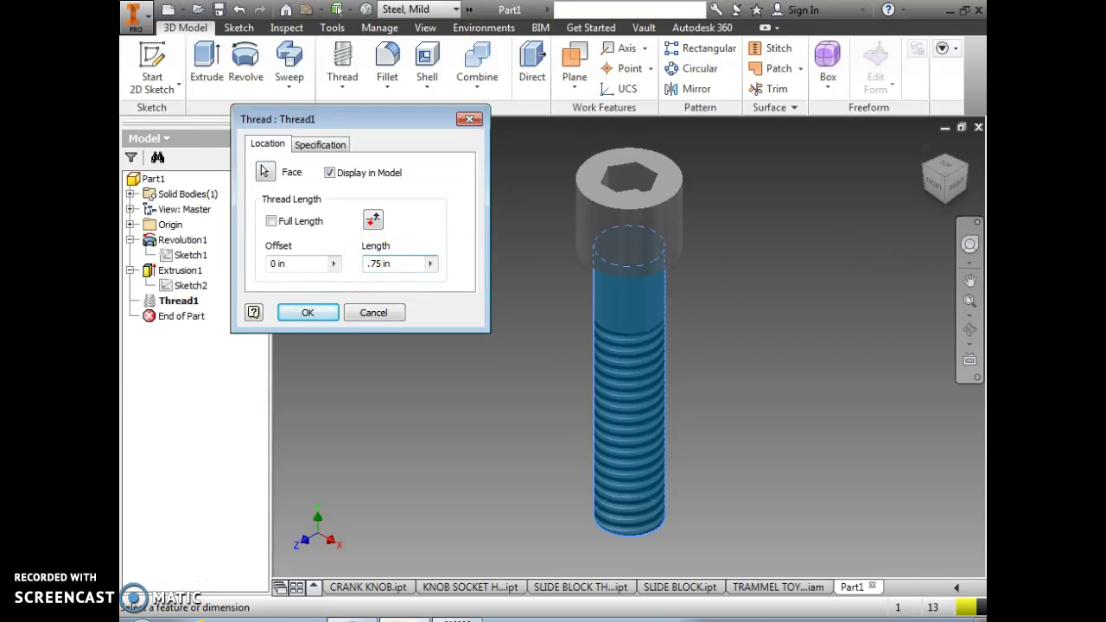
{"action": "left_click", "coordinate": [307, 318]}
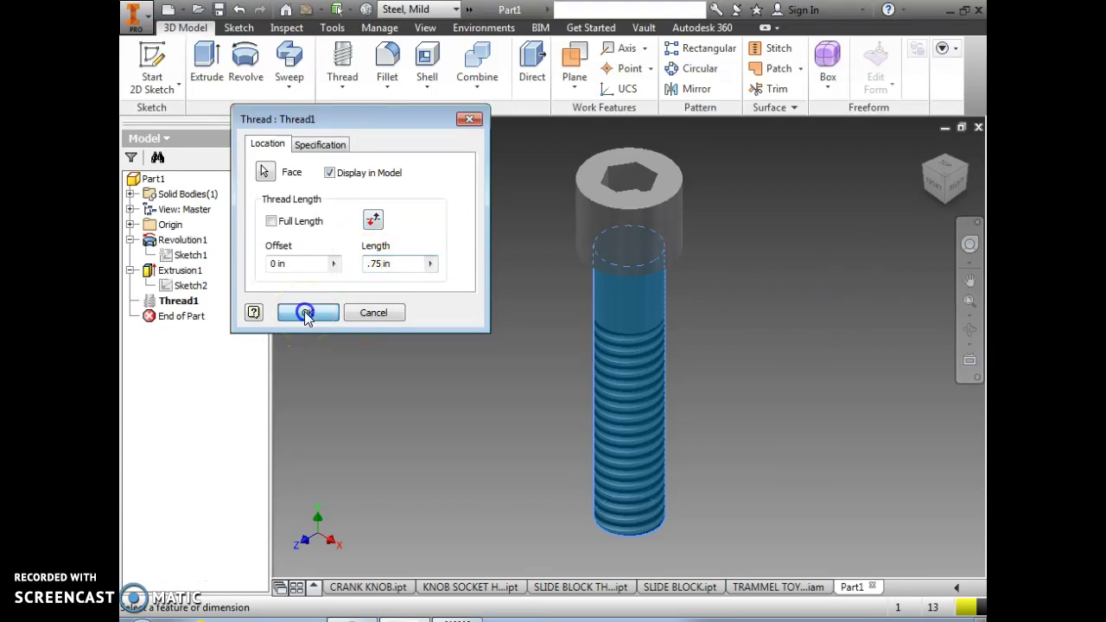